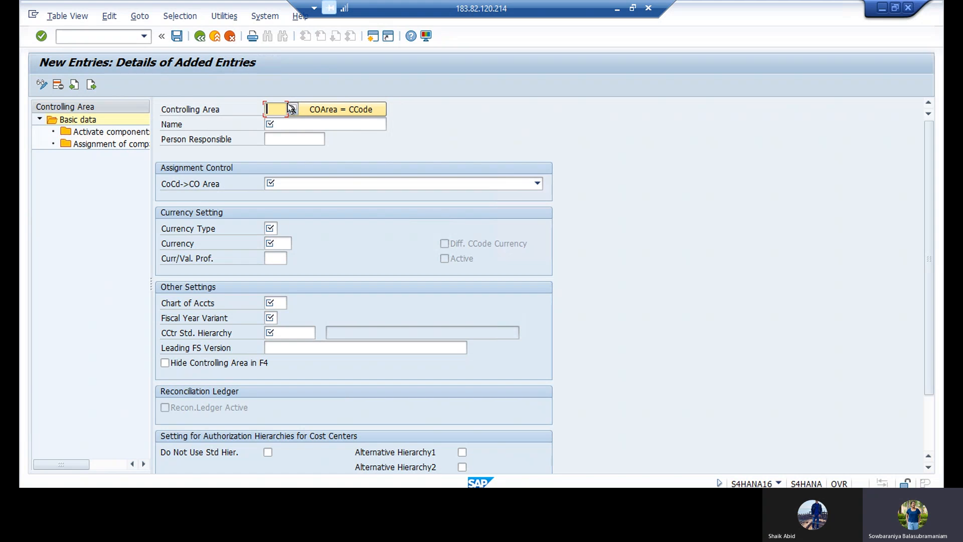
Step: Identify the new controlling area as SOF1 and name it "Controlling area for soft"
text(SI)
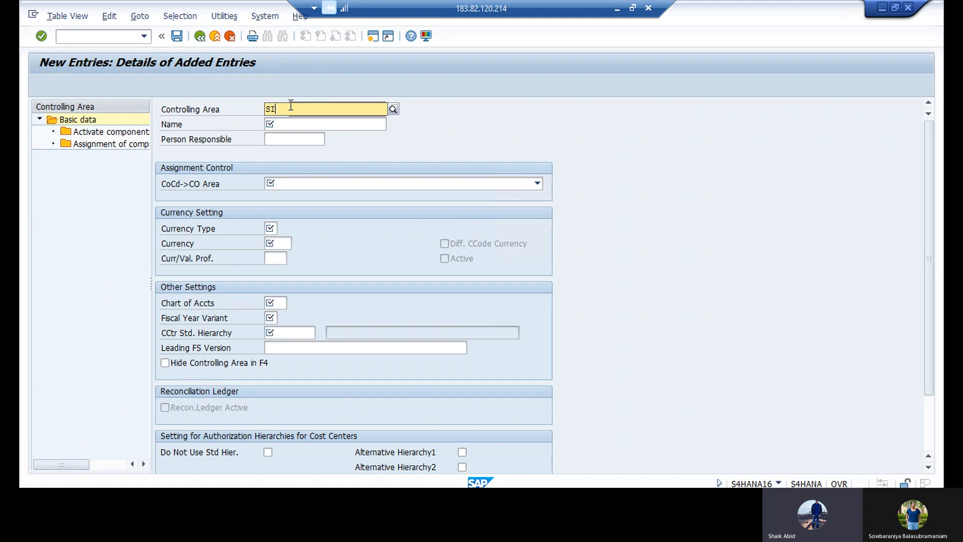
key(BackSpace)
text(OF)
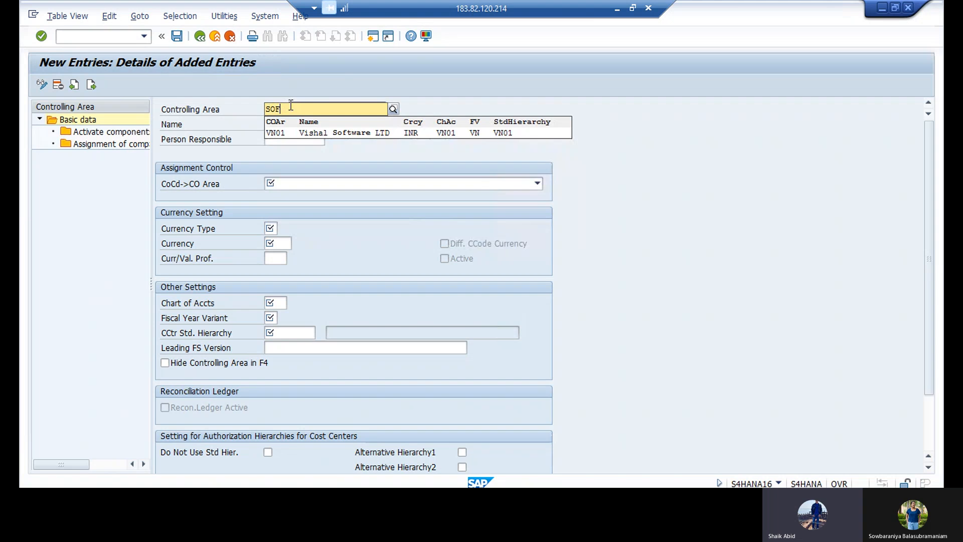
text(1)
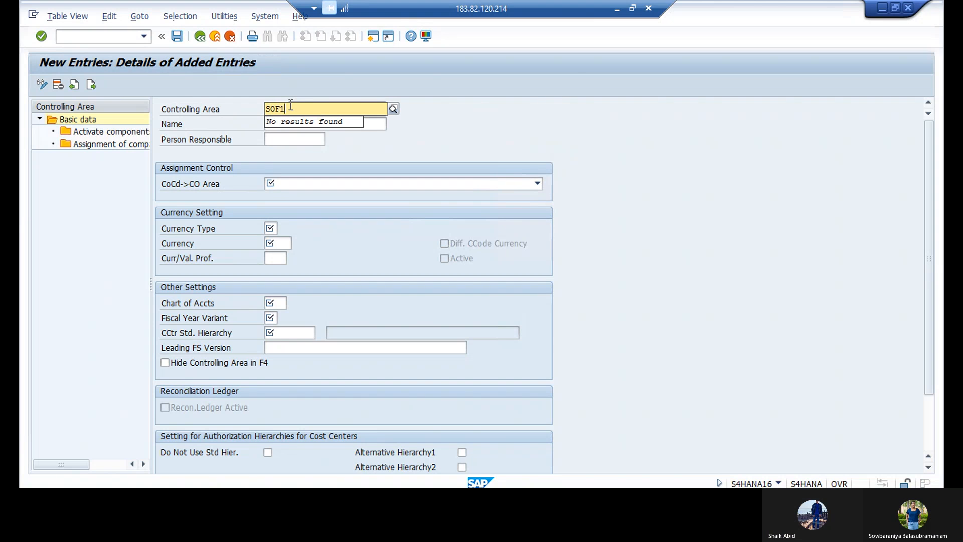
key(Return)
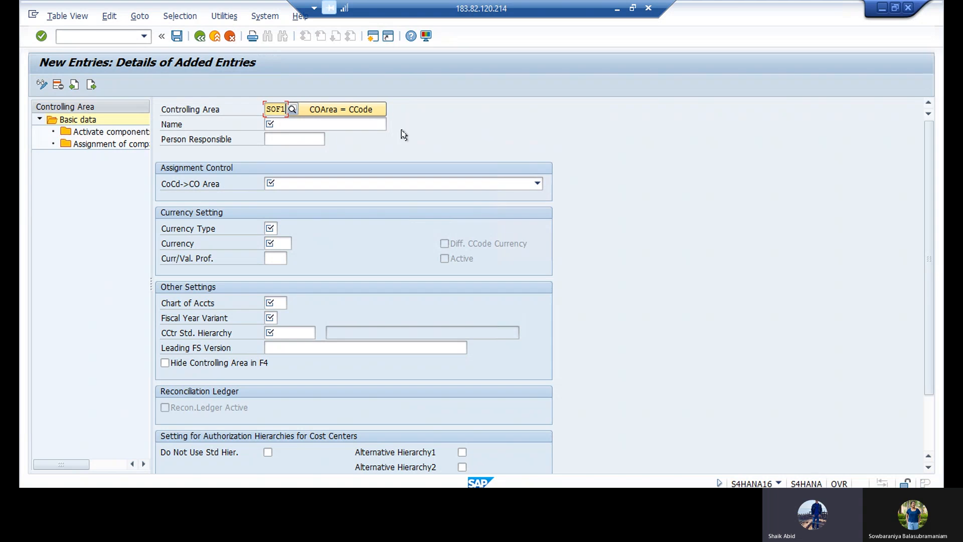
click(287, 124)
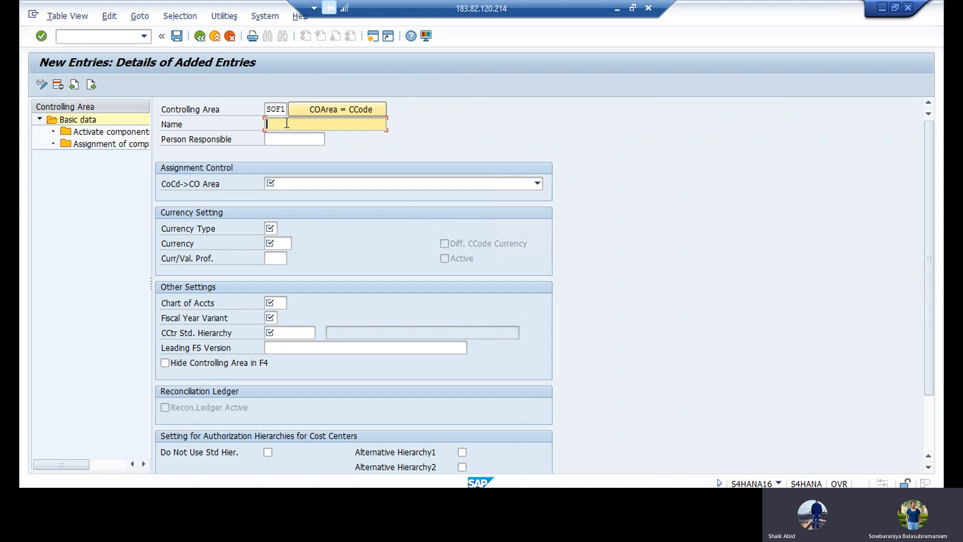
text(C)
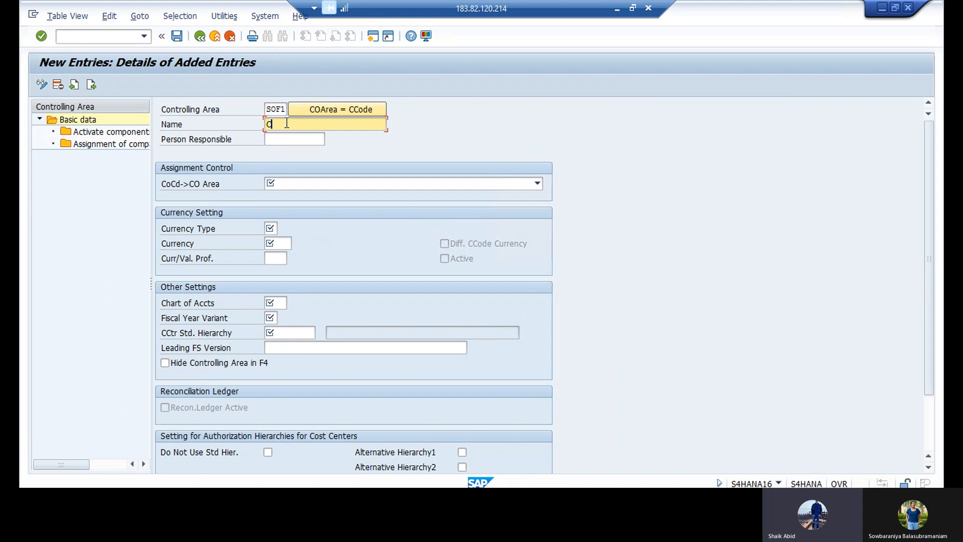
text(ontrollin)
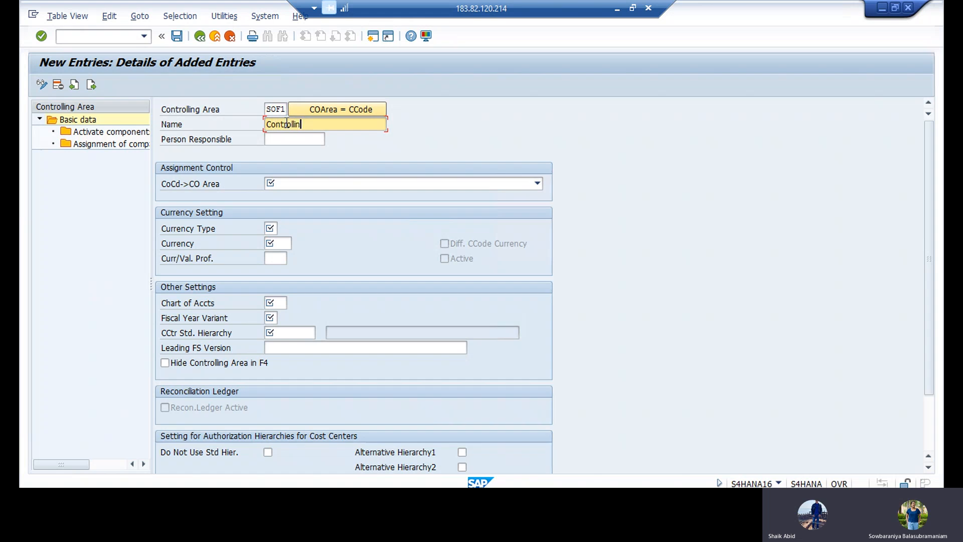
text(g area for soft)
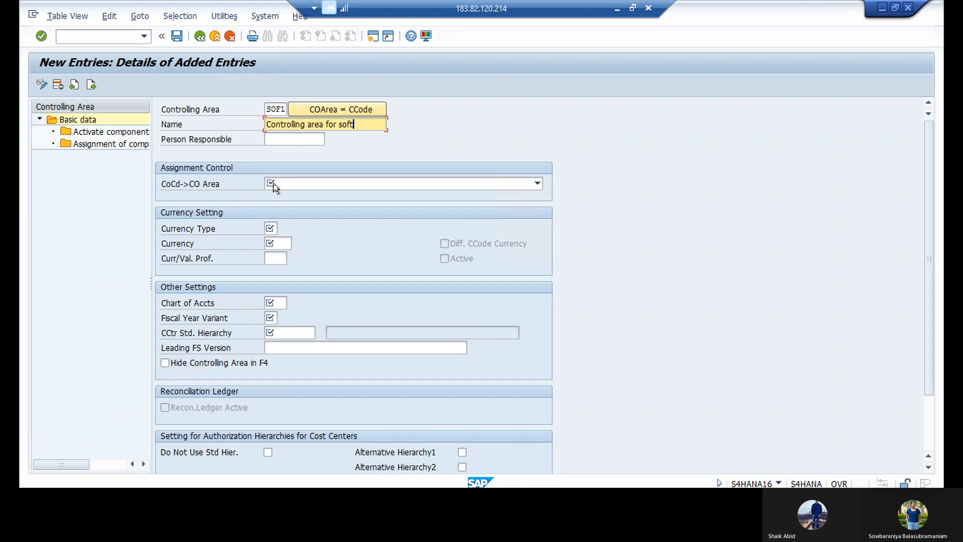
Step: Set the assignment control to "Controlling area same as company code" and choose currency type 10, company code currency
click(538, 186)
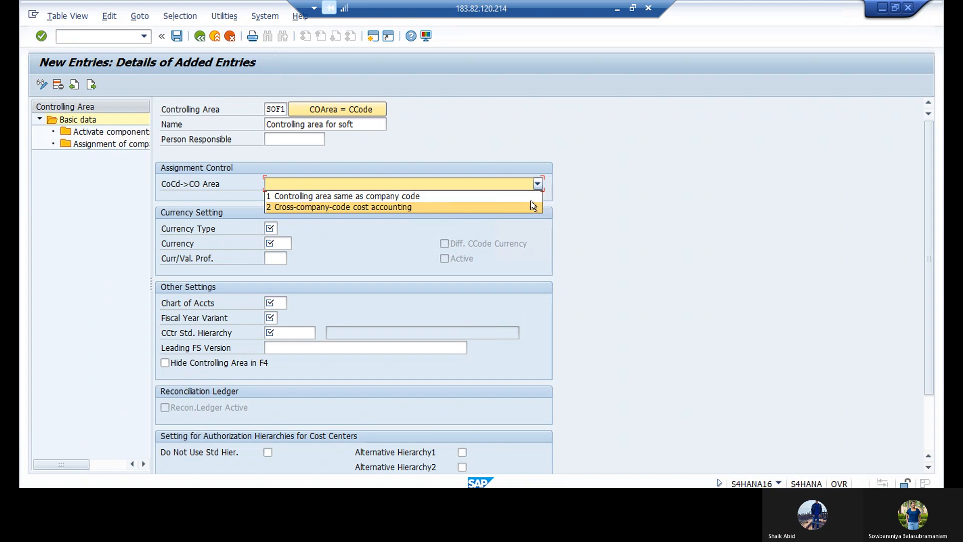
click(529, 196)
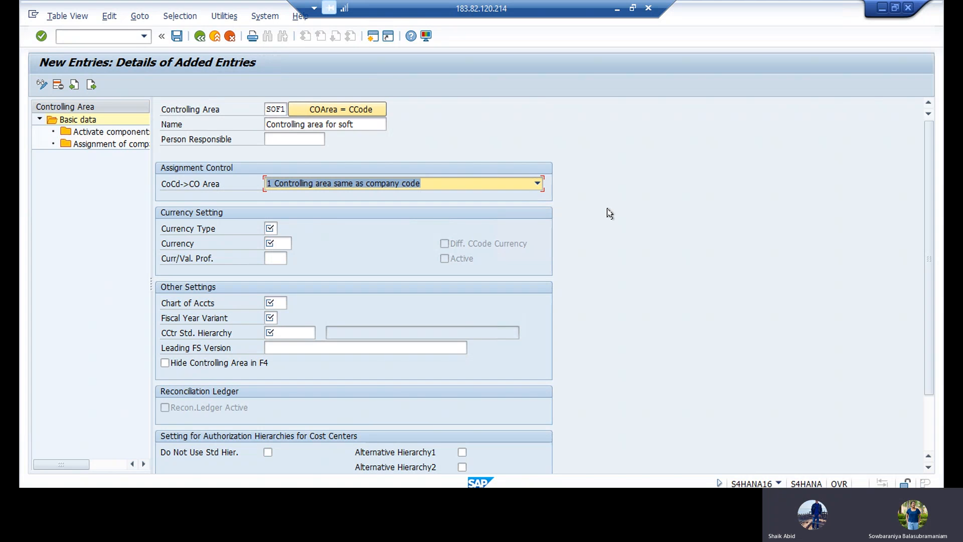
click(270, 228)
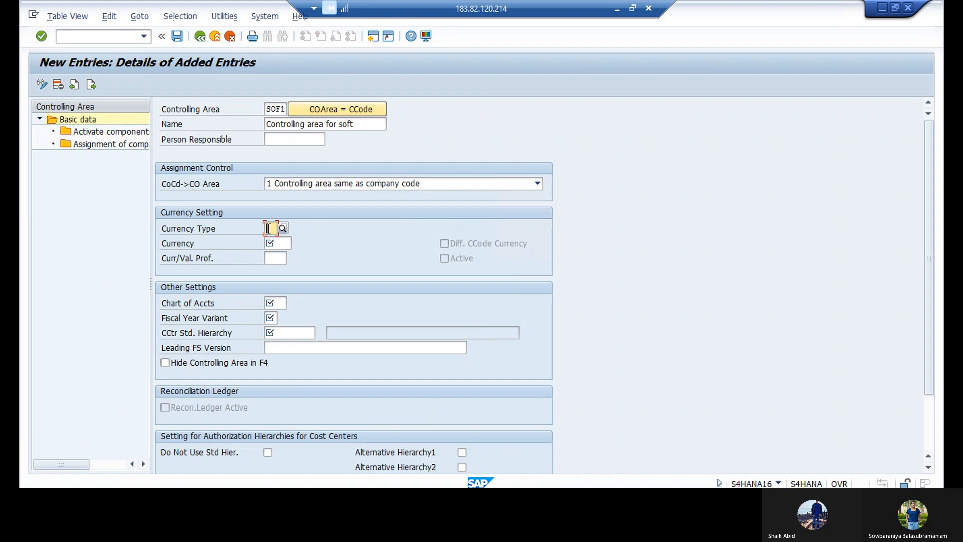
click(283, 228)
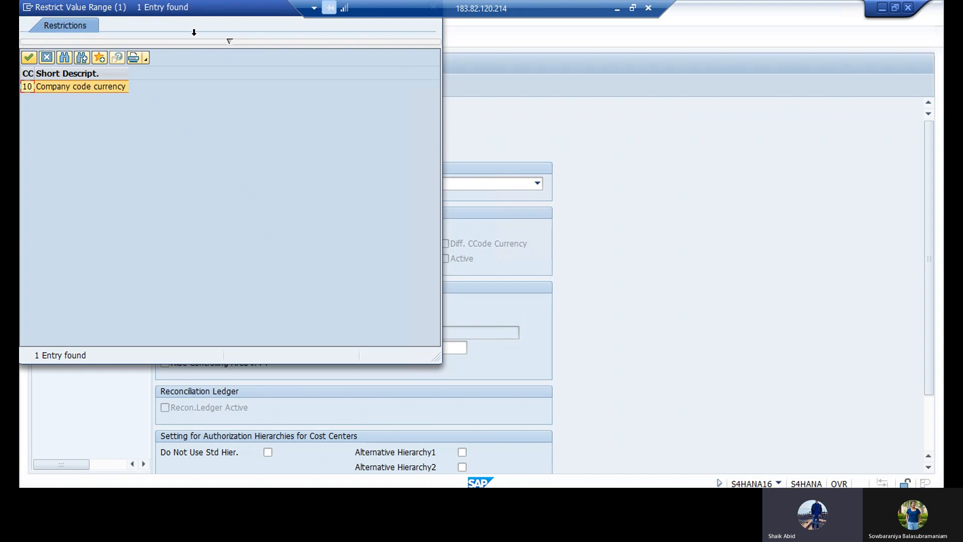
double_click(59, 86)
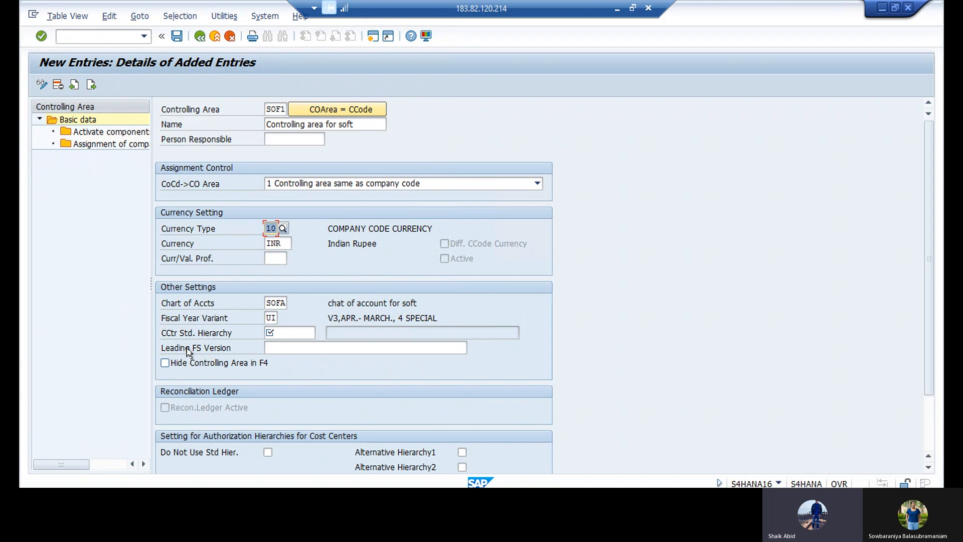
Step: Enter SOFT123 as the cost center standard hierarchy and agree to create it as a new hierarchy
click(282, 333)
text(SOFT123)
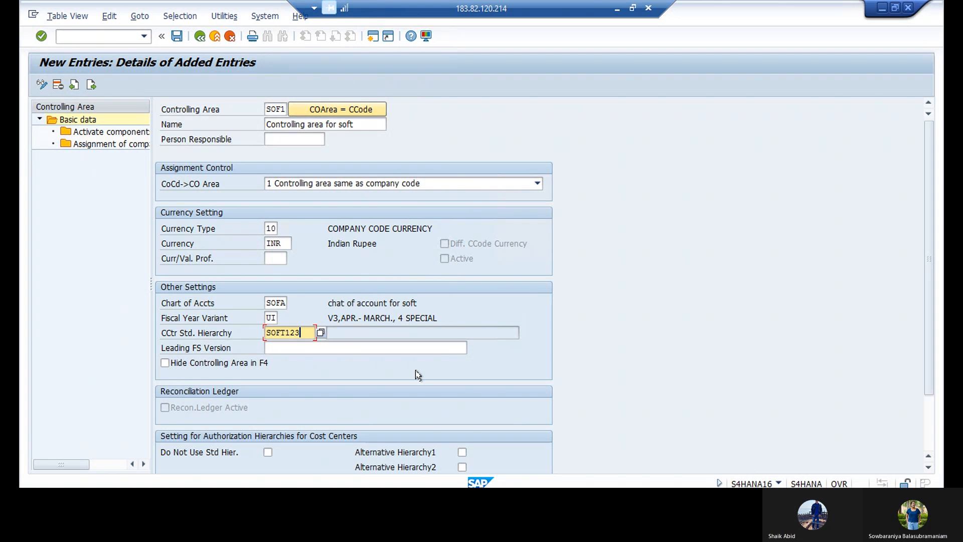
key(Return)
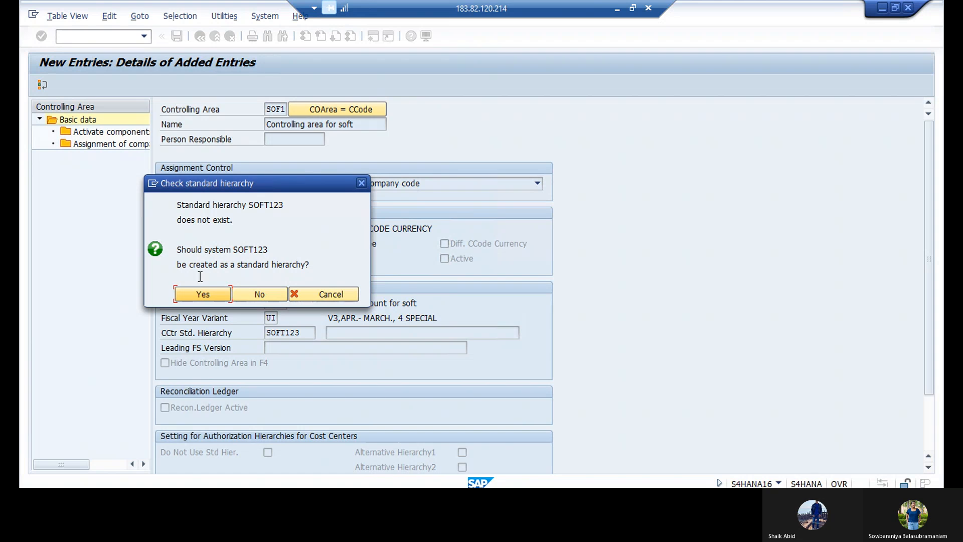
click(201, 293)
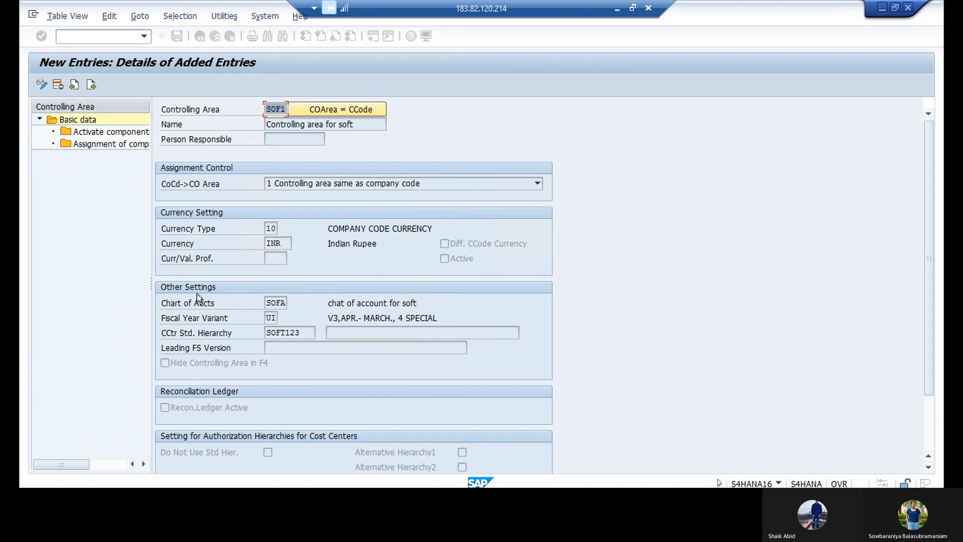
Step: Save the controlling area with hierarchy SOFT123 to the proposed customizing request and dismiss the message log
click(176, 37)
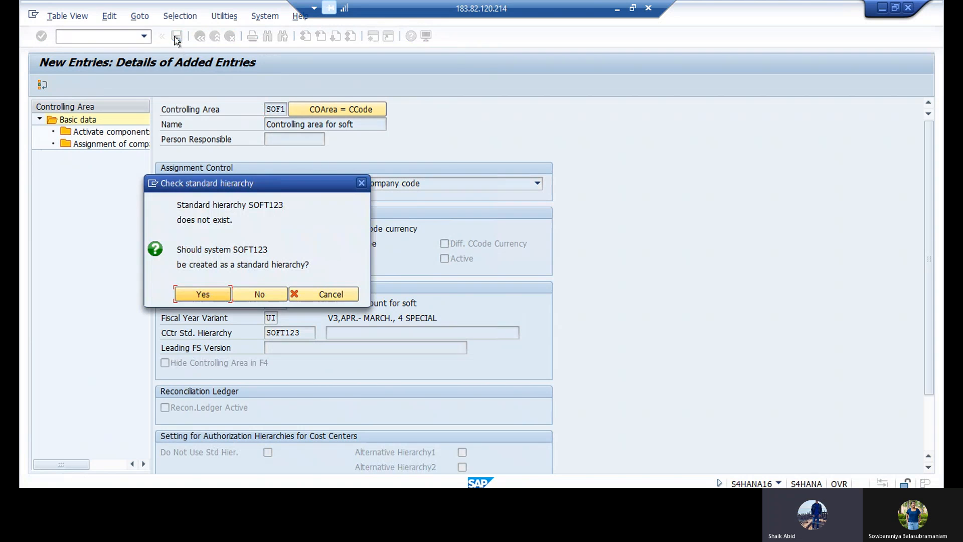
click(208, 293)
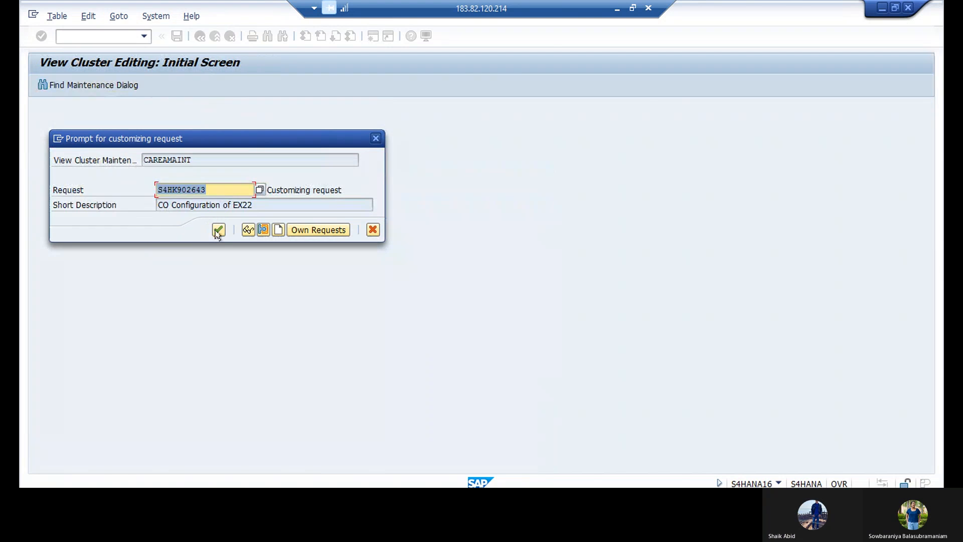
click(218, 232)
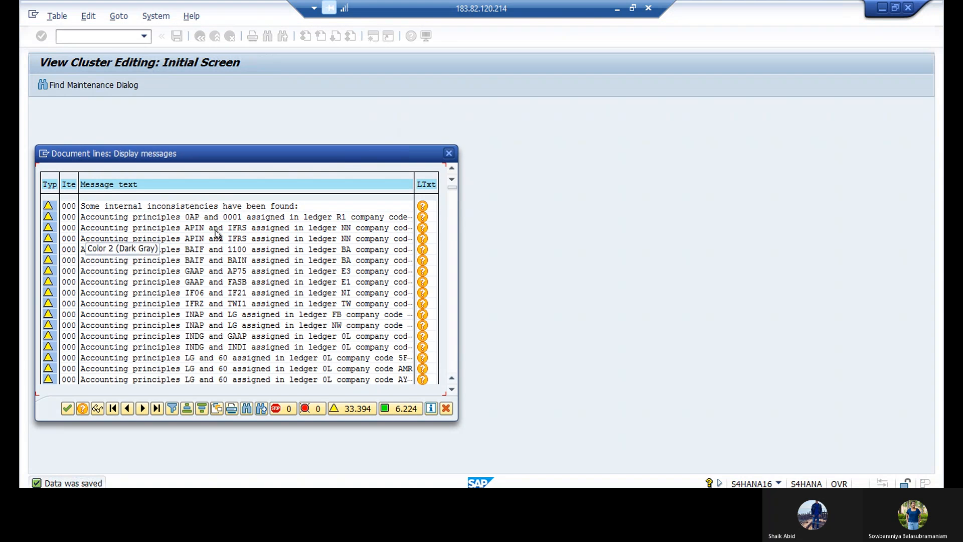
click(68, 408)
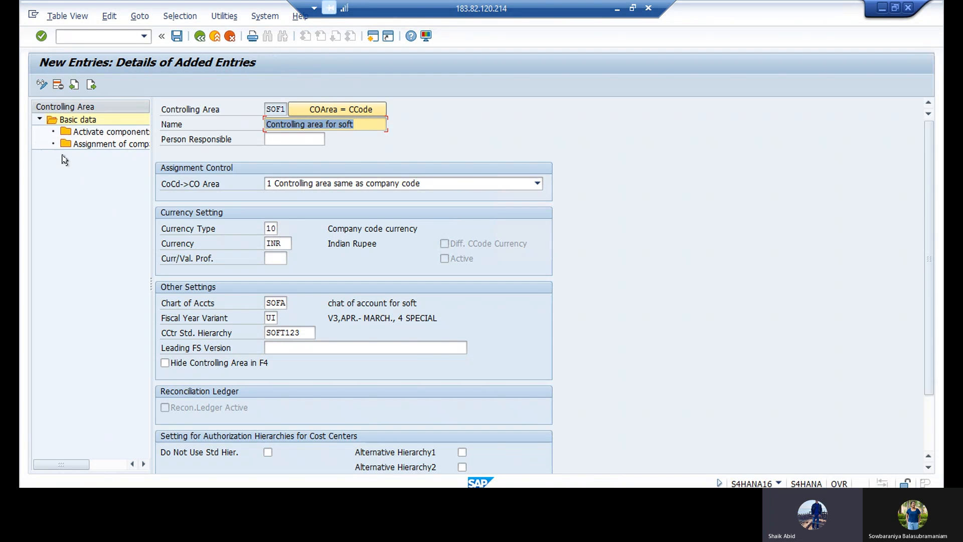
Step: Add a components/control indicators entry for SOF1 starting in fiscal year 2022, with Cost Centers set to "Component active"
click(90, 133)
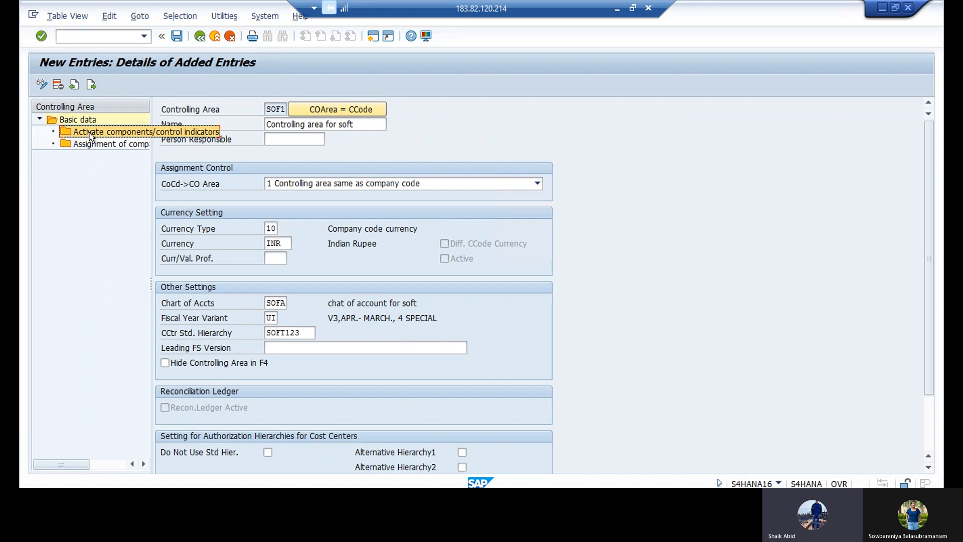
double_click(90, 133)
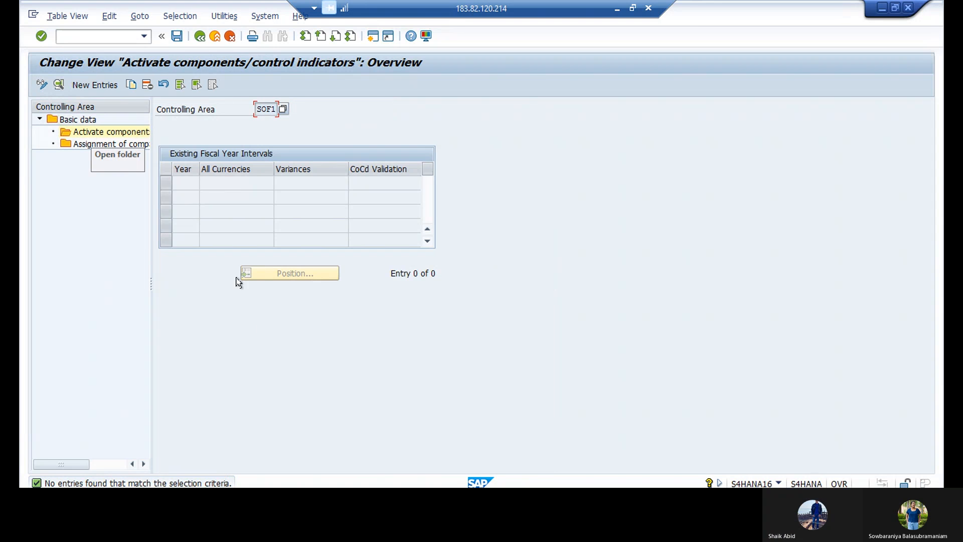
click(106, 86)
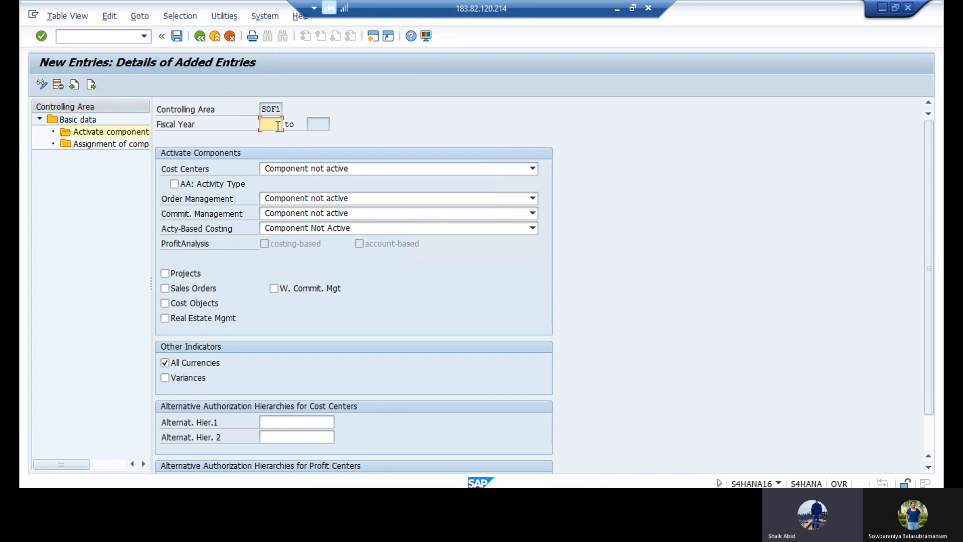
click(278, 126)
text(2022)
click(317, 123)
click(533, 169)
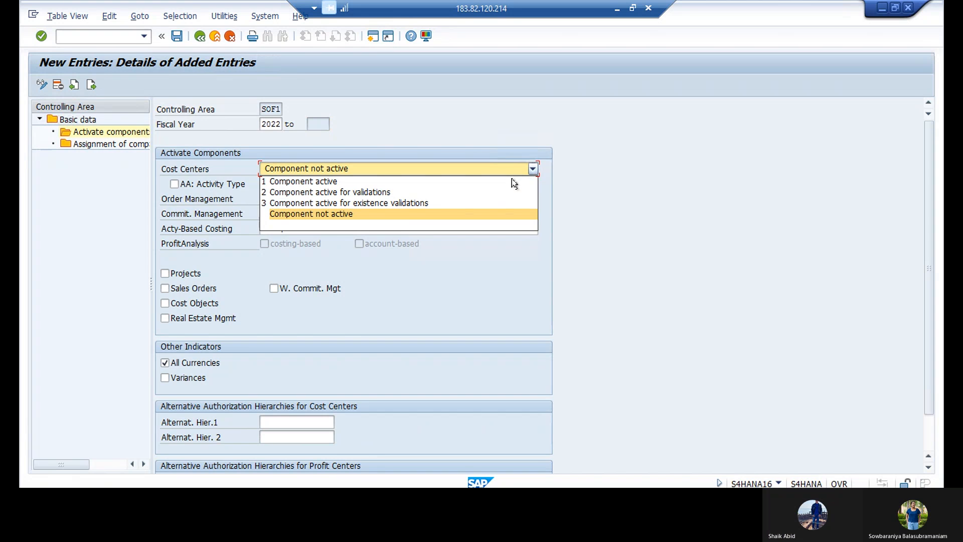
click(512, 184)
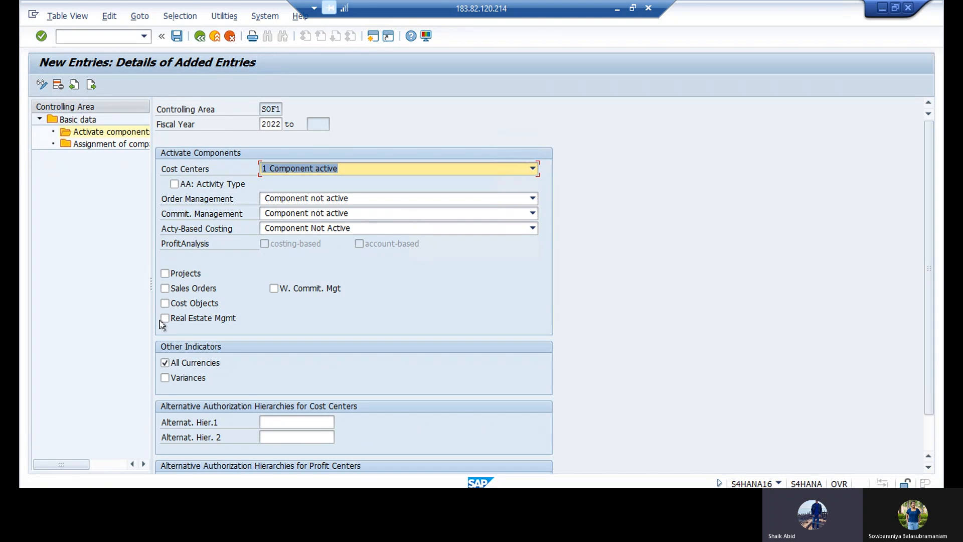
Step: Save the control indicators entry, acknowledging the critical transport information and closing the message log
click(177, 36)
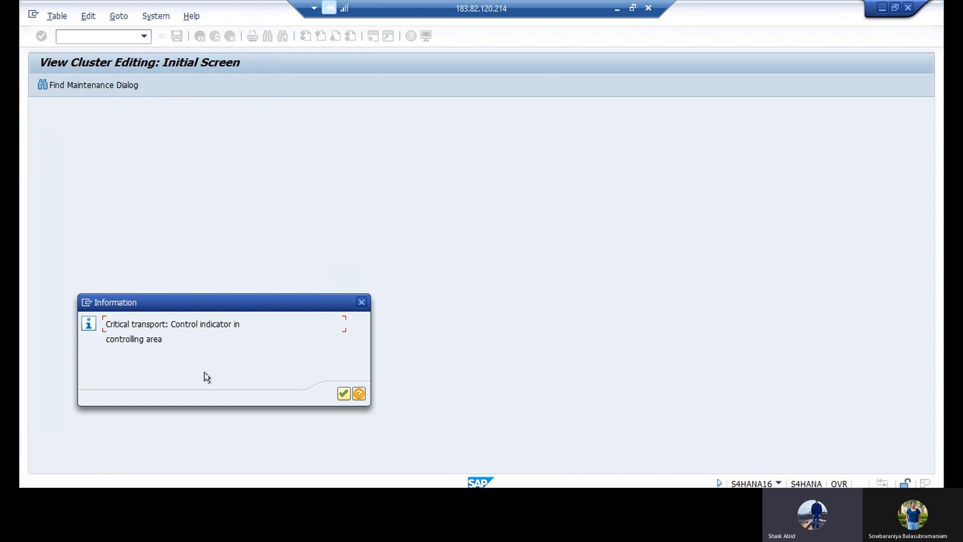
click(345, 394)
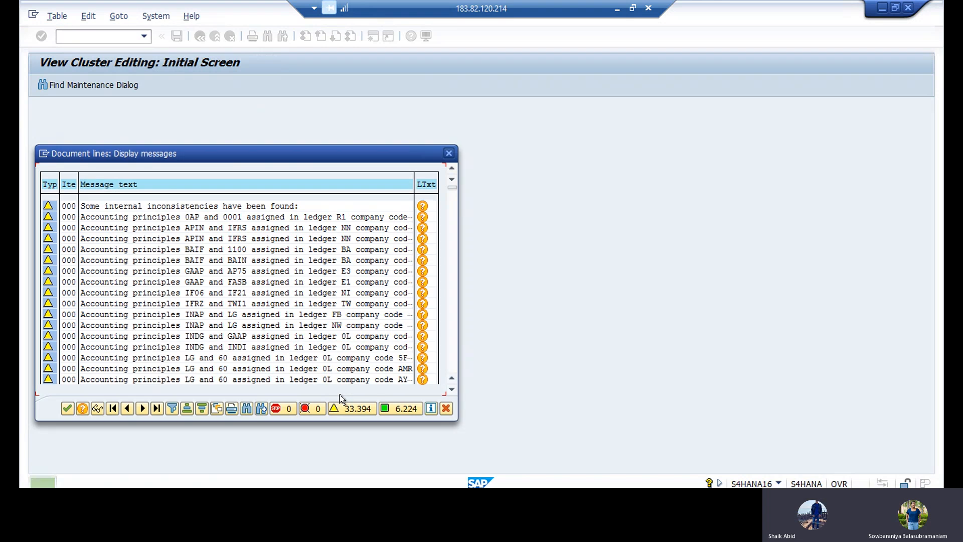
click(69, 409)
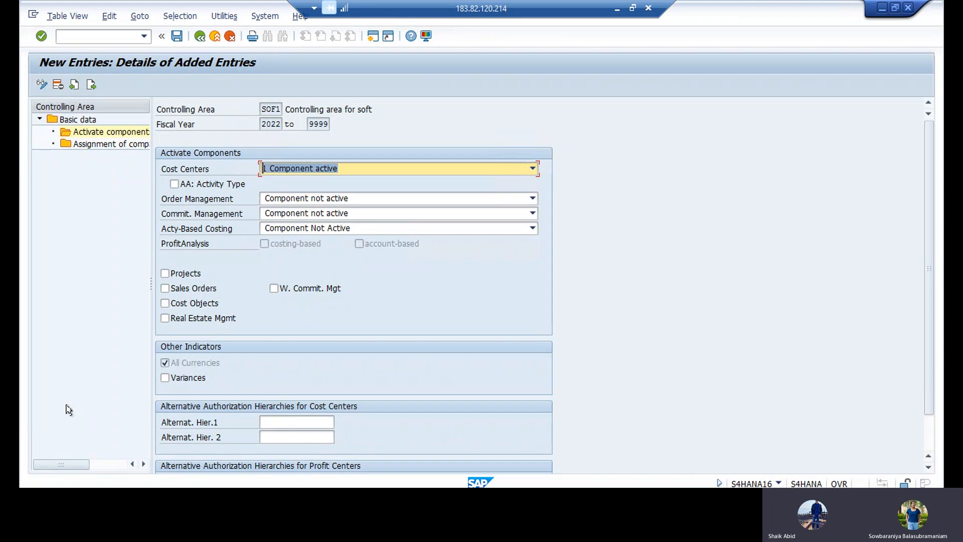
Step: Add company code SOF1 to the controlling area's company code assignments and save the entry
double_click(96, 146)
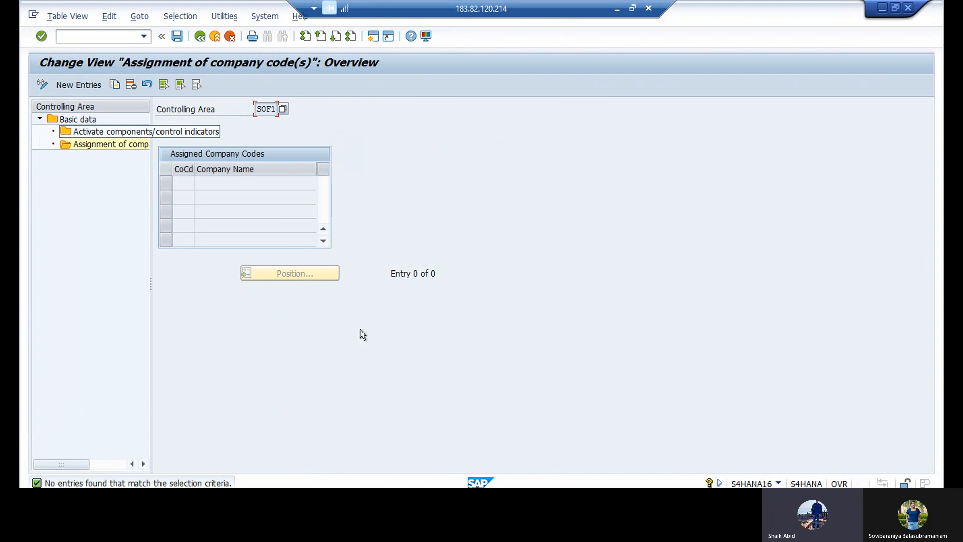
click(69, 84)
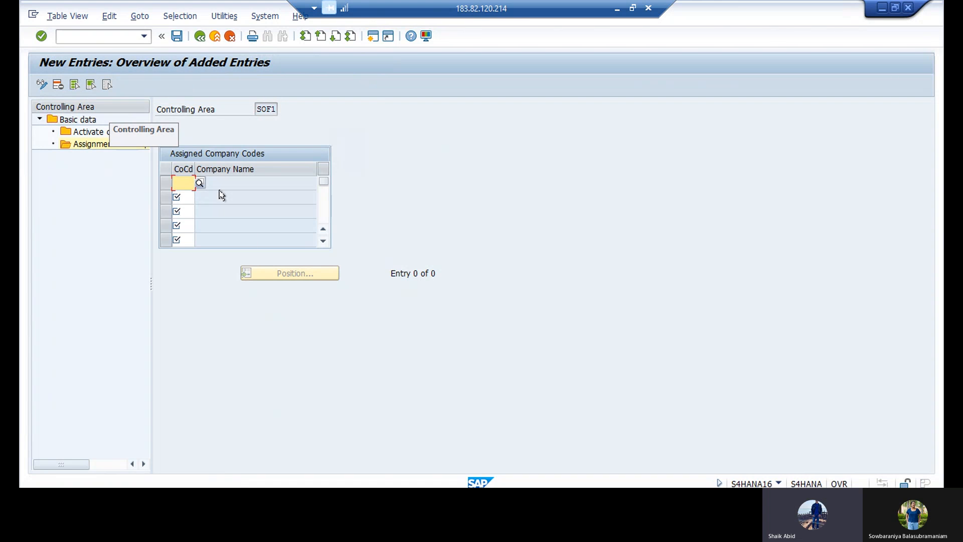
click(191, 185)
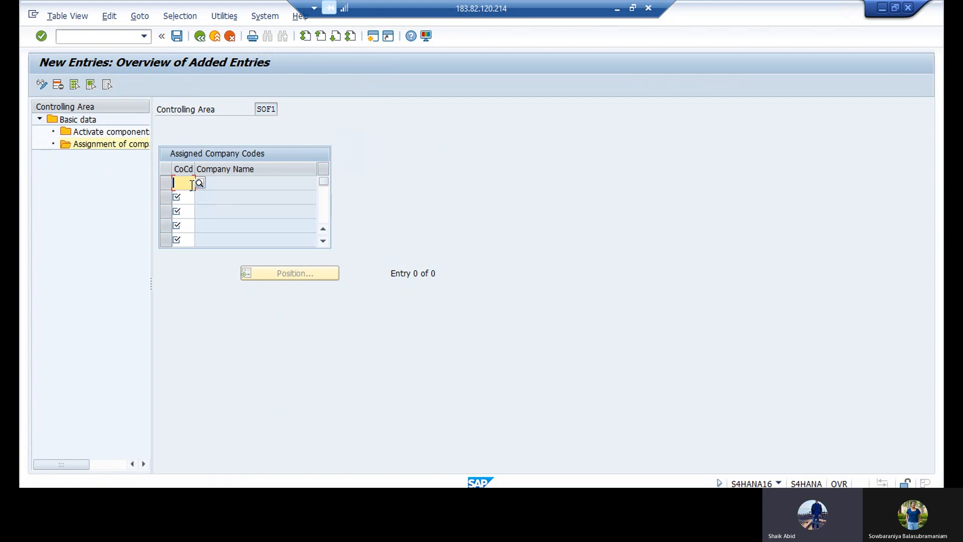
text(SOF)
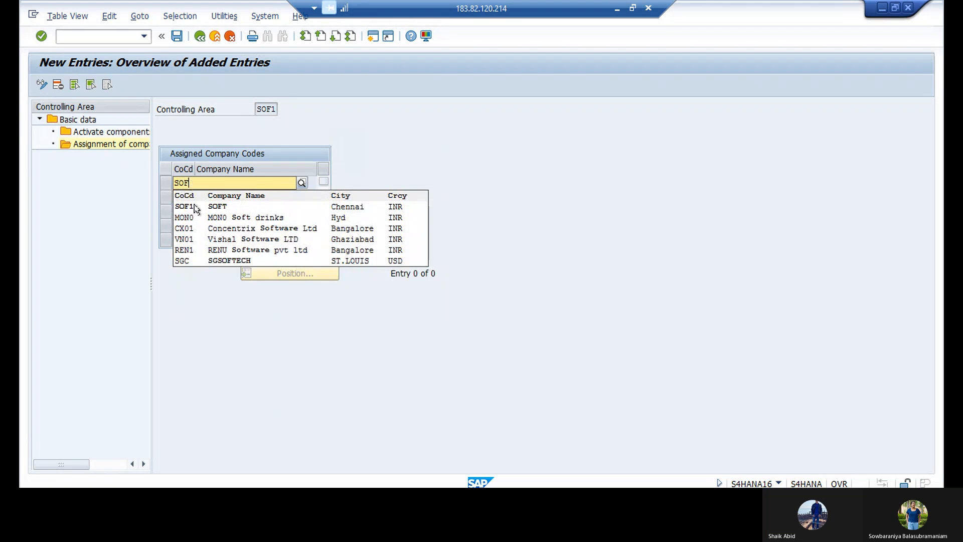
click(196, 208)
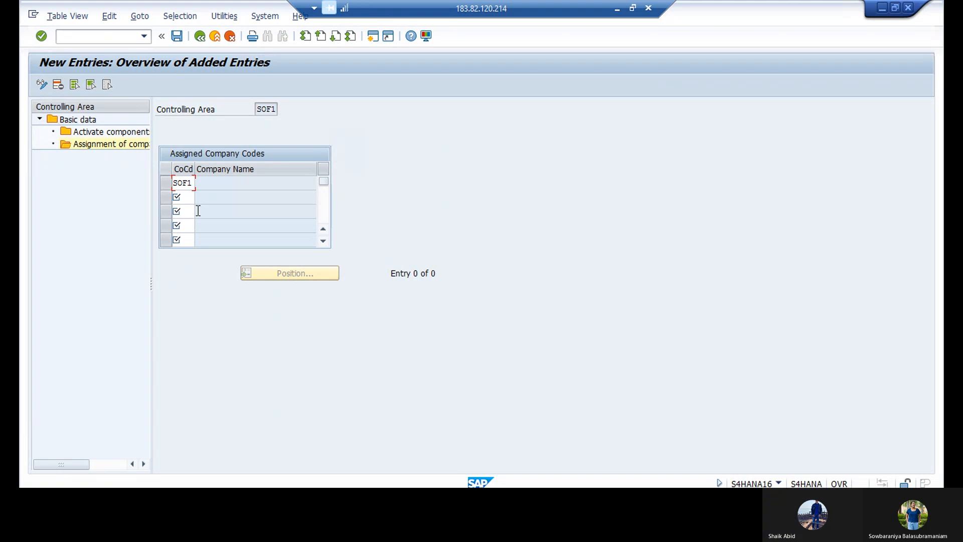
key(Return)
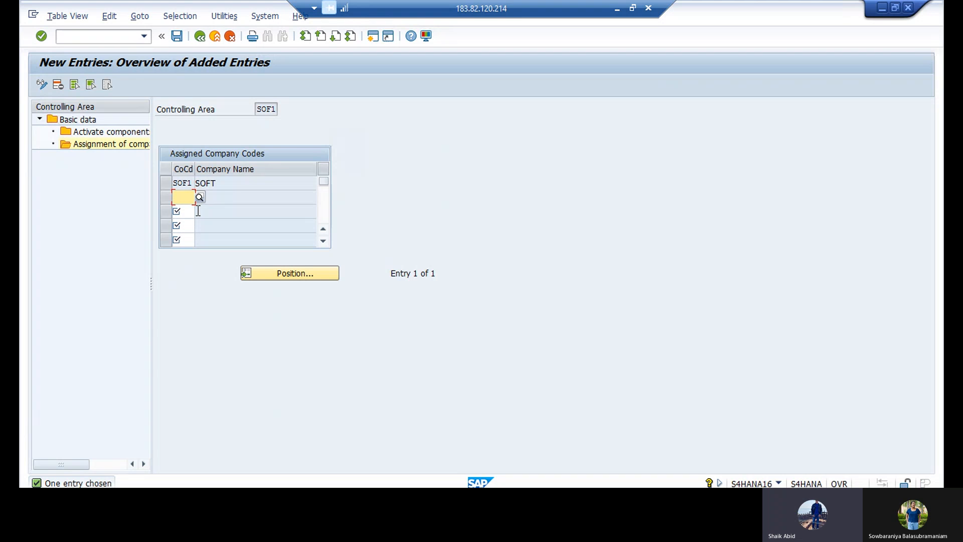
click(177, 38)
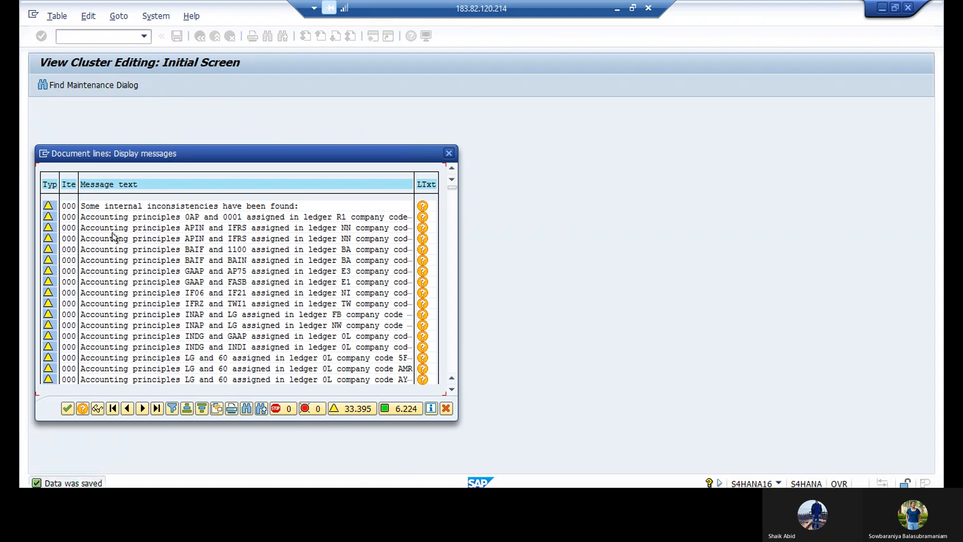
Step: Dismiss the message log and go to transaction KANK for the number ranges of CO documents
click(68, 409)
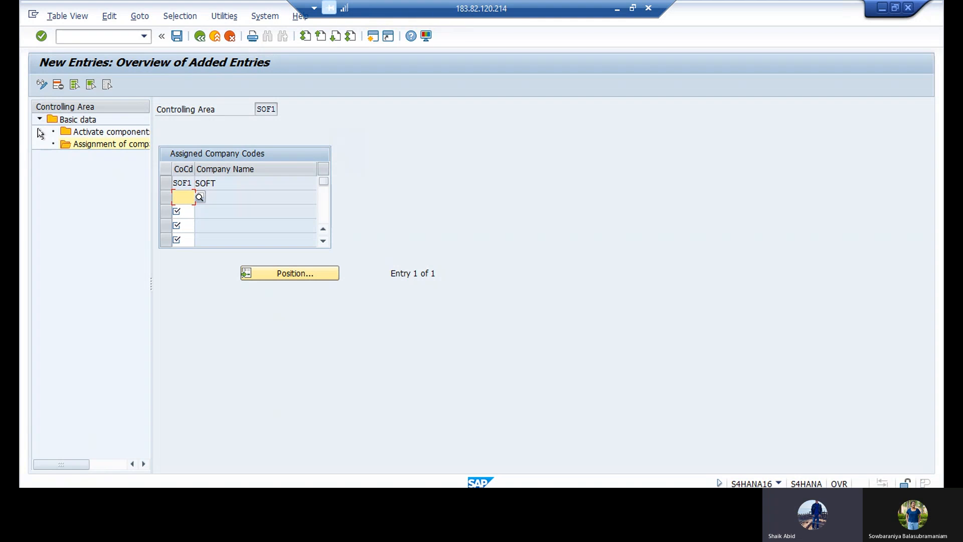
click(76, 36)
text(/)
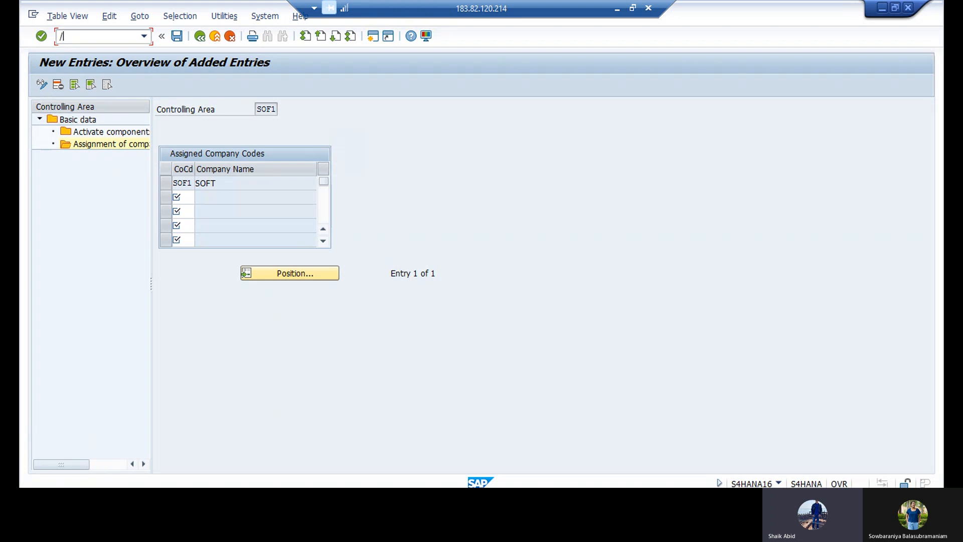
text(nka)
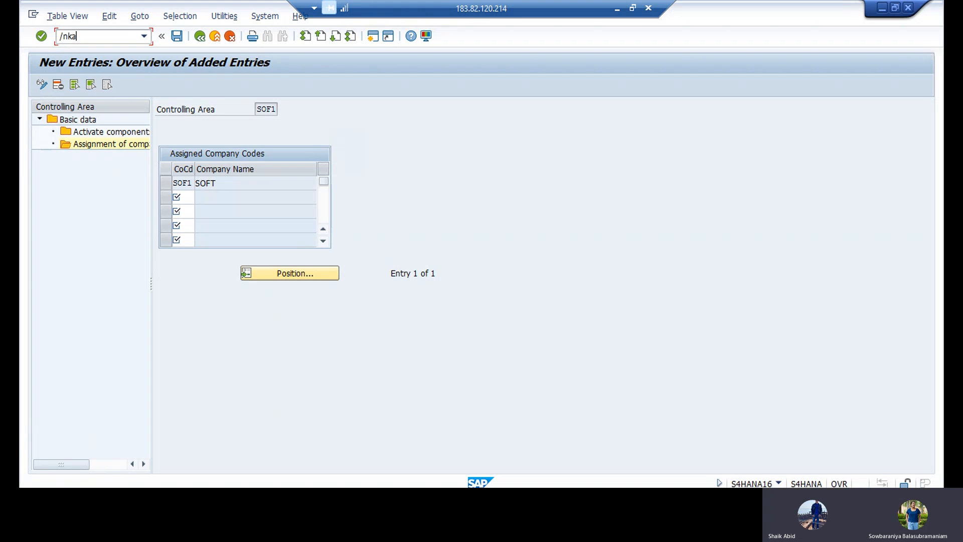
text(n)
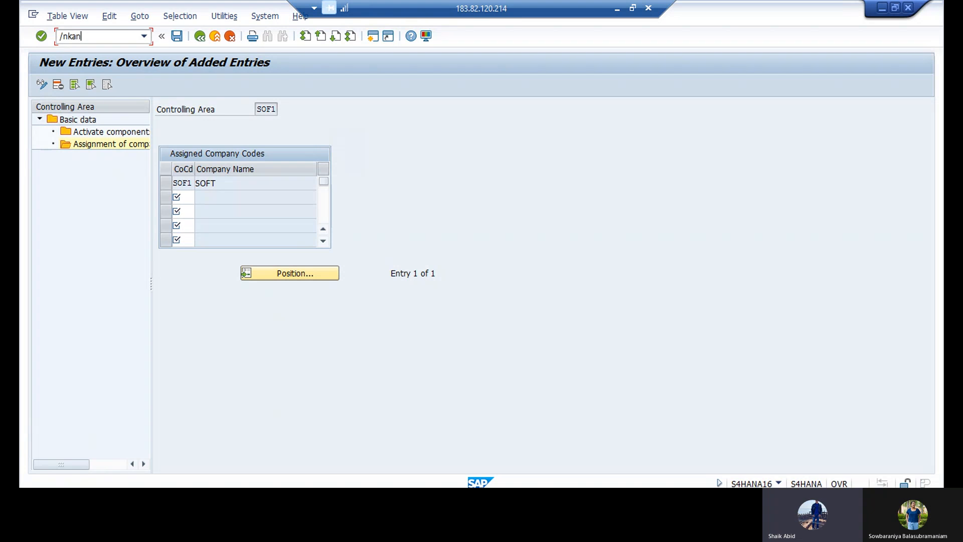
text(k)
key(Return)
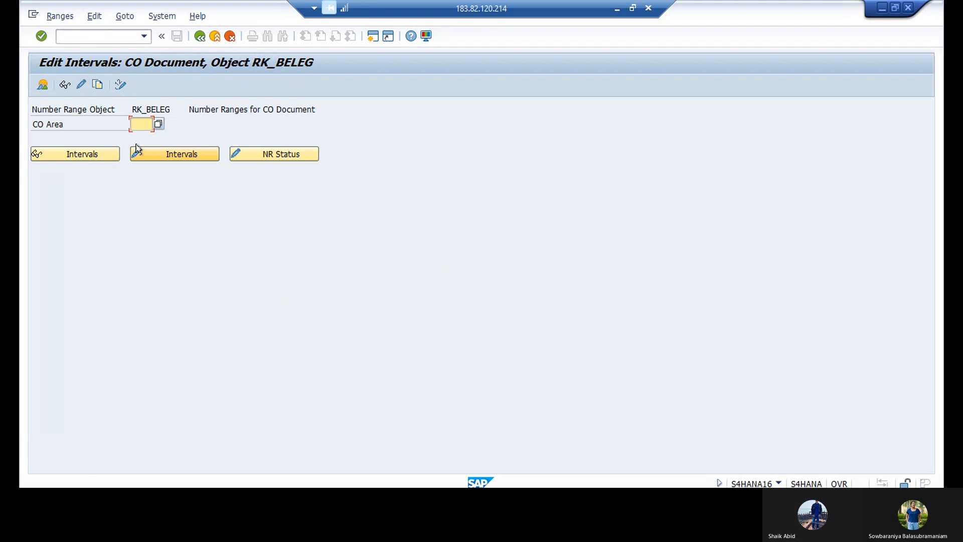
Step: Set the CO area to SOF1, check it for existing number range intervals and close the information message
click(140, 123)
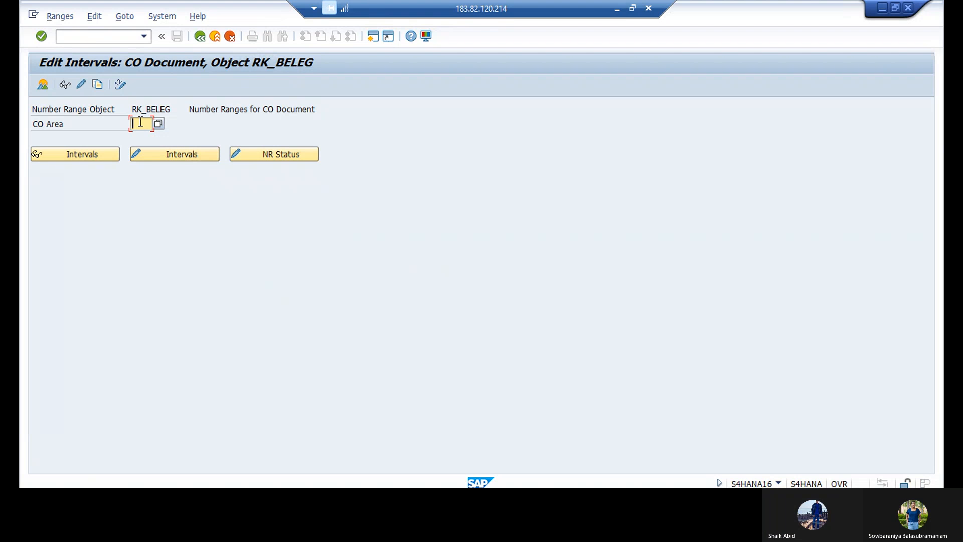
text(SO)
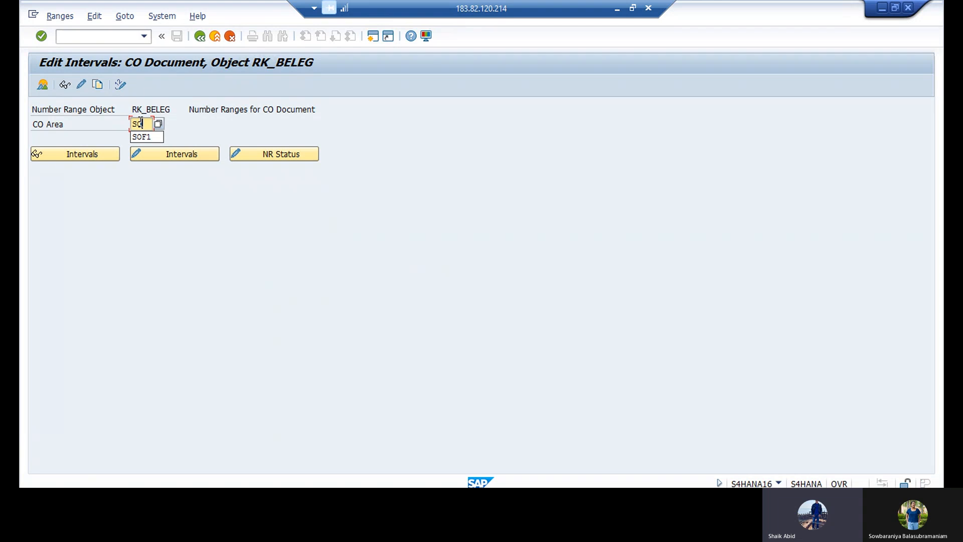
click(140, 137)
click(170, 154)
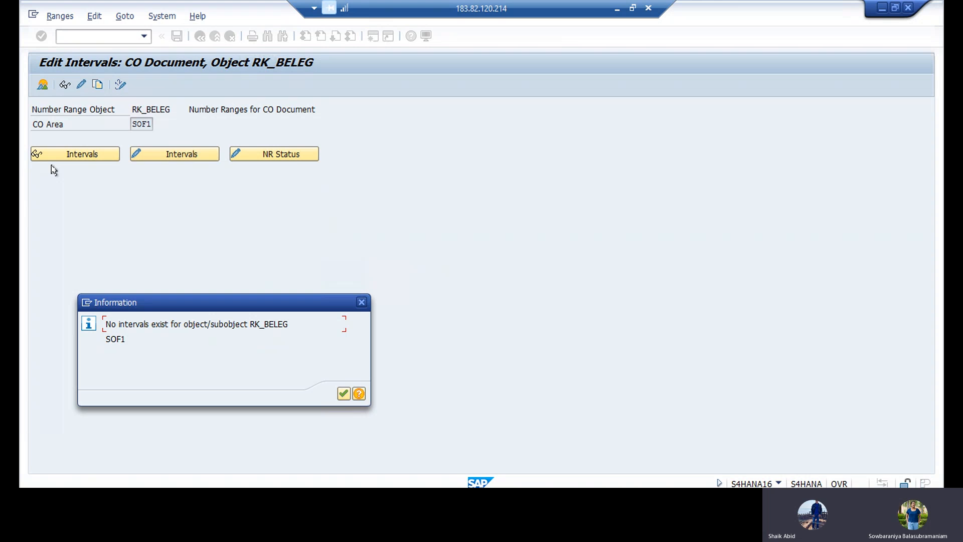
click(344, 395)
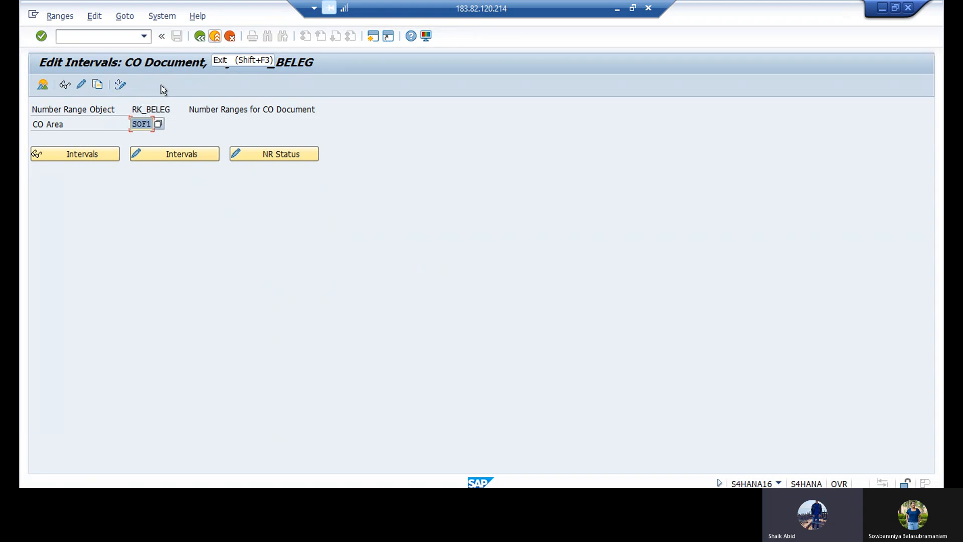
Step: Copy the CO document number range intervals from CO area 0001 to SOF1, acknowledge the transport notice and display SOF1's intervals
click(96, 88)
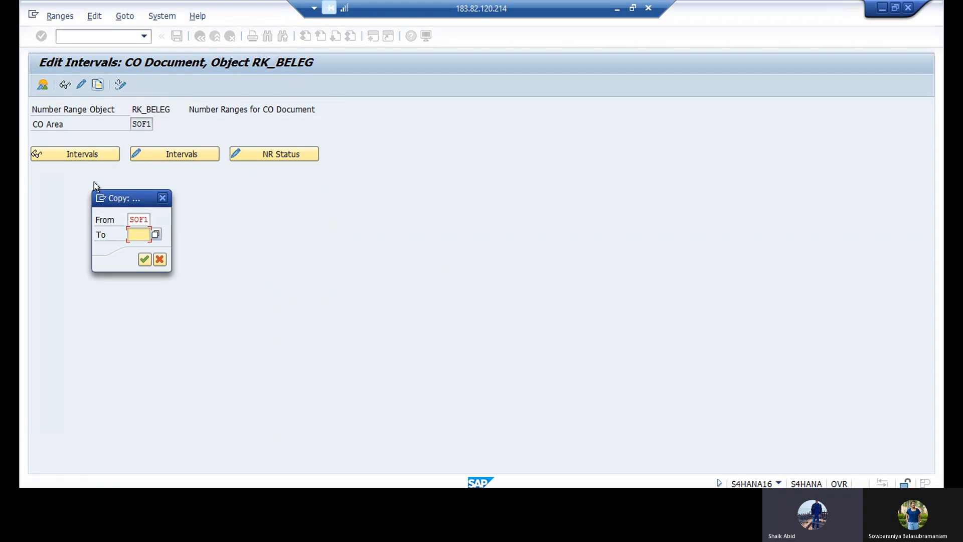
click(142, 220)
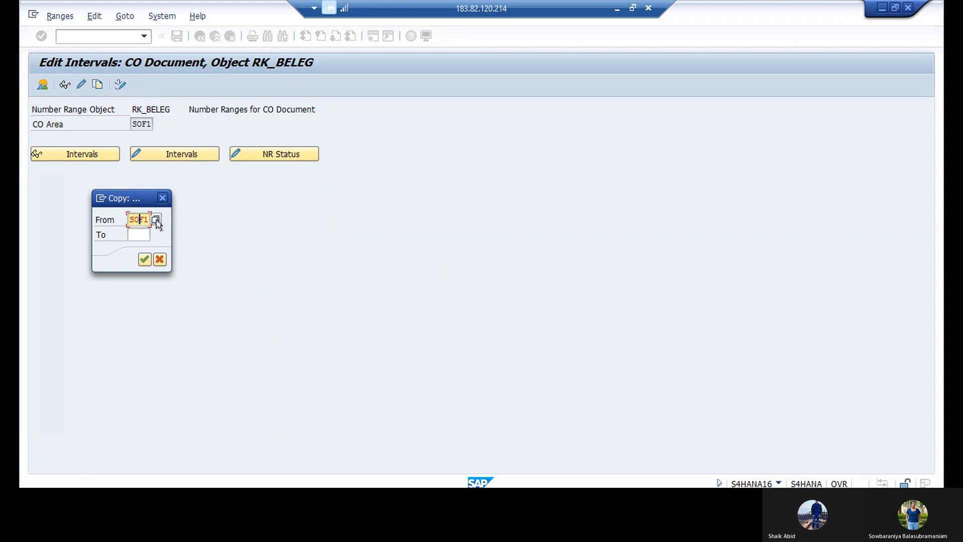
click(156, 220)
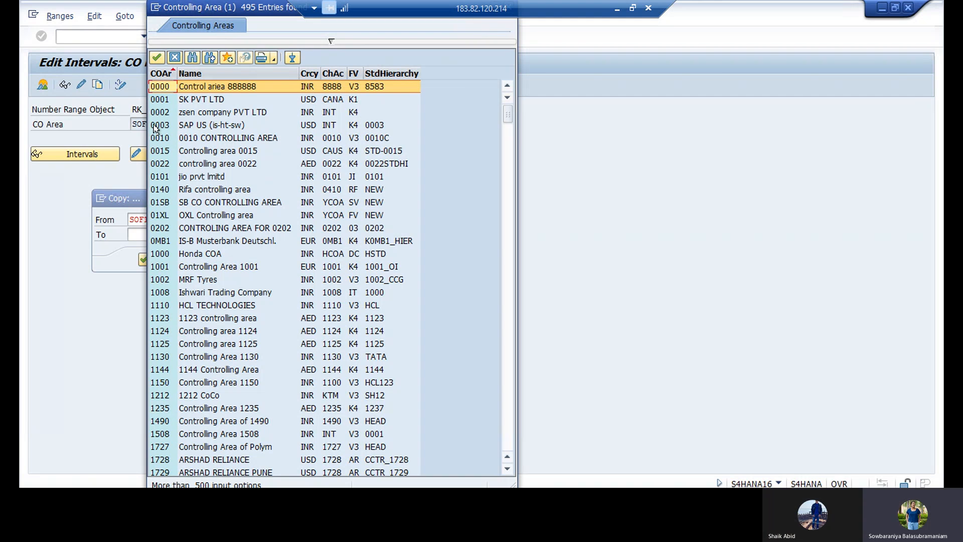
click(179, 101)
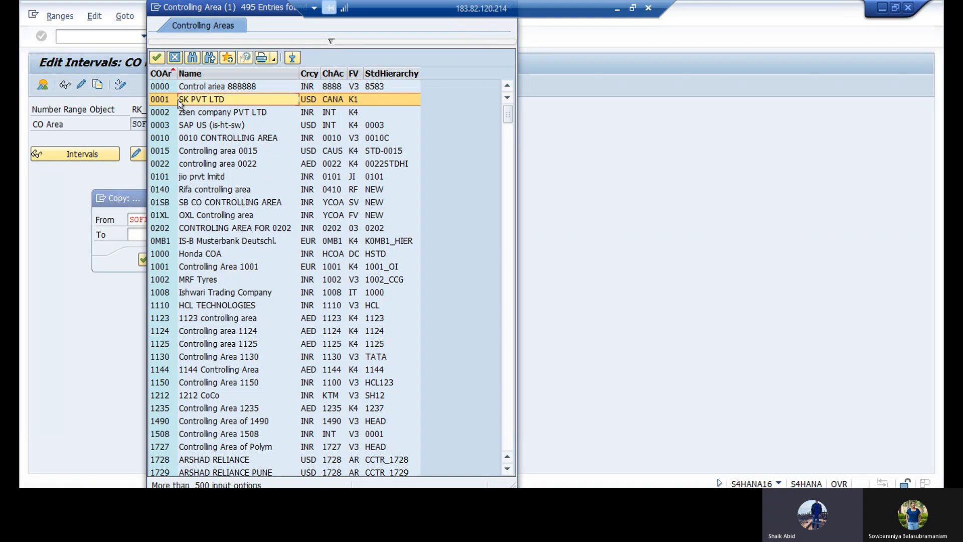
double_click(179, 103)
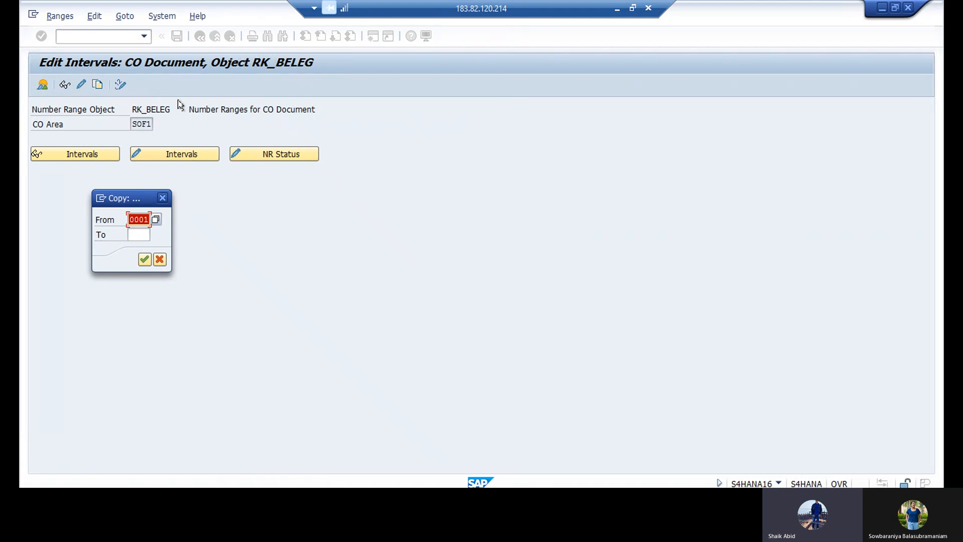
click(139, 234)
text(SOF)
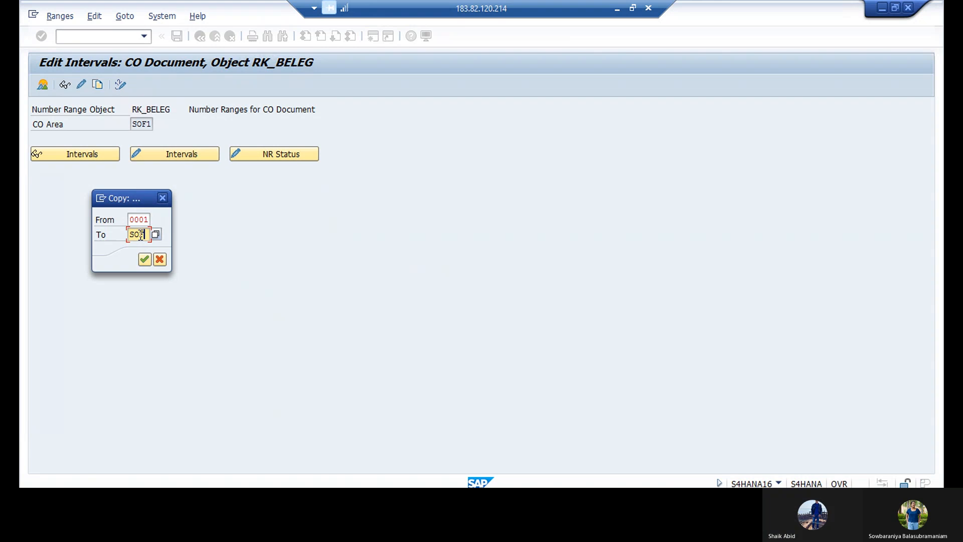
text(1)
click(144, 259)
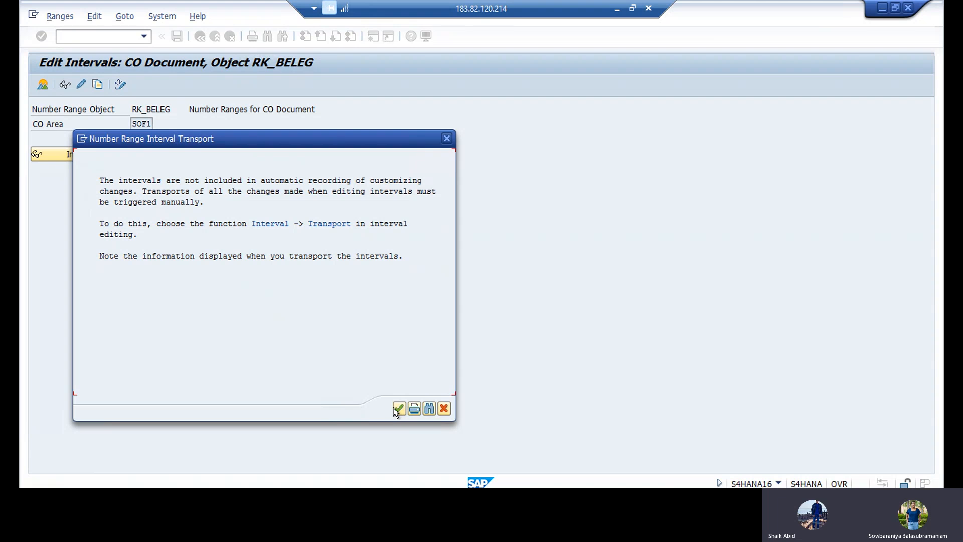
click(398, 409)
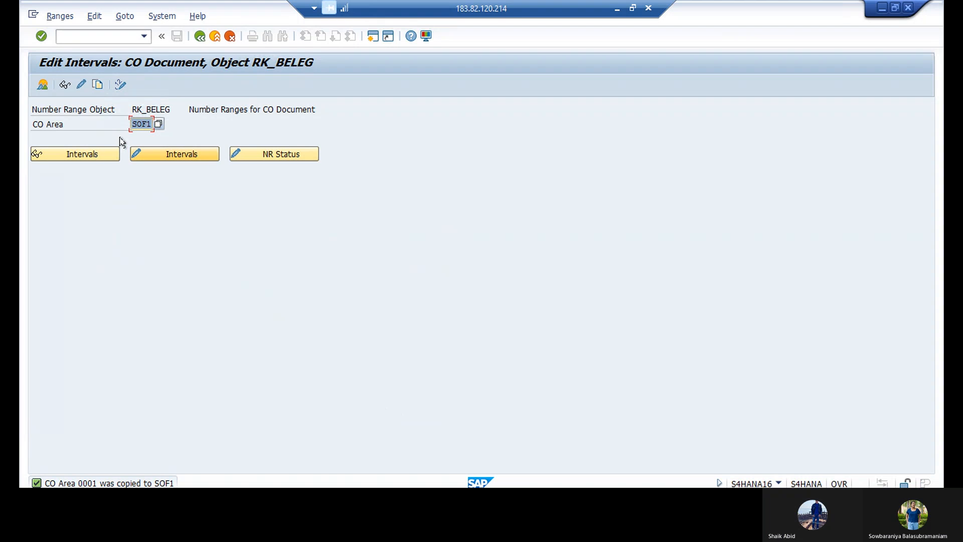
click(39, 157)
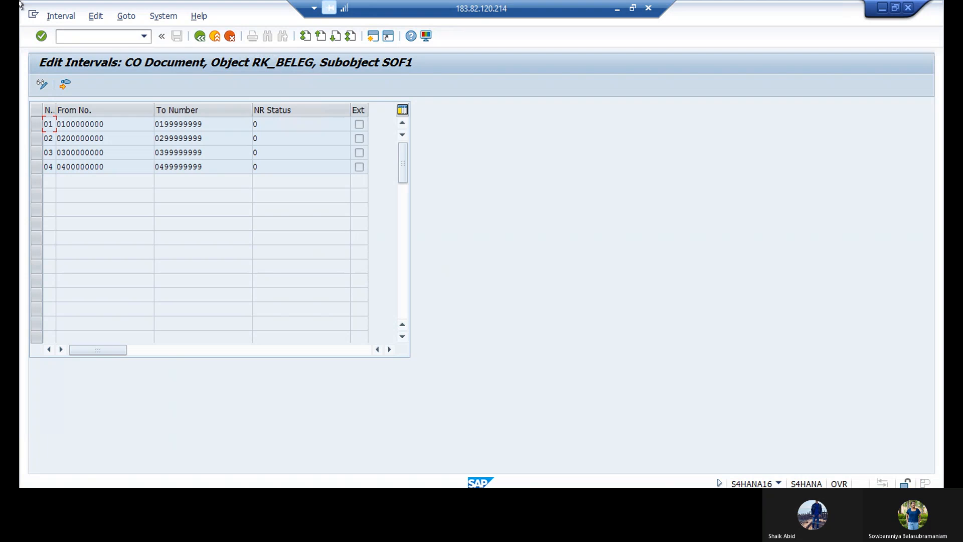
Step: Go to transaction SPRO and open the SAP Reference IMG
click(110, 37)
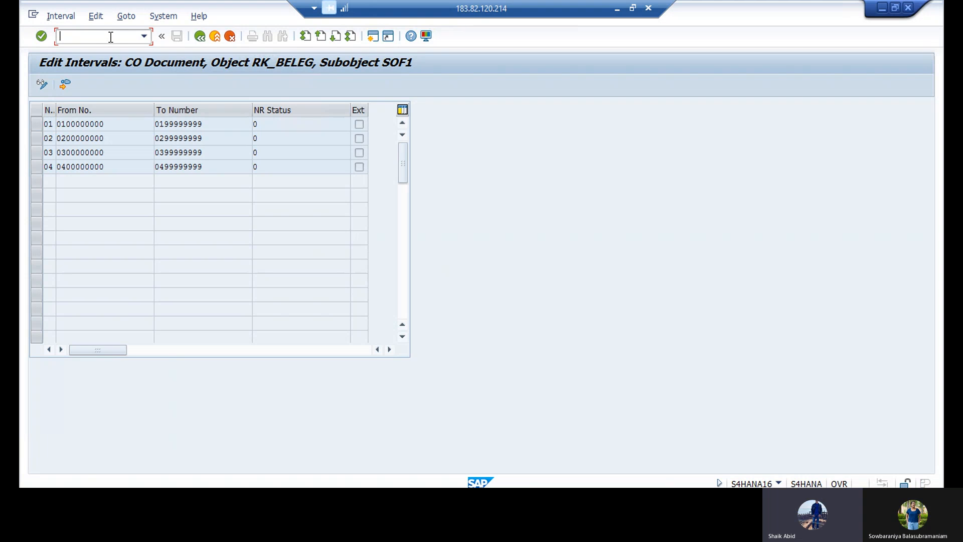
text(/n)
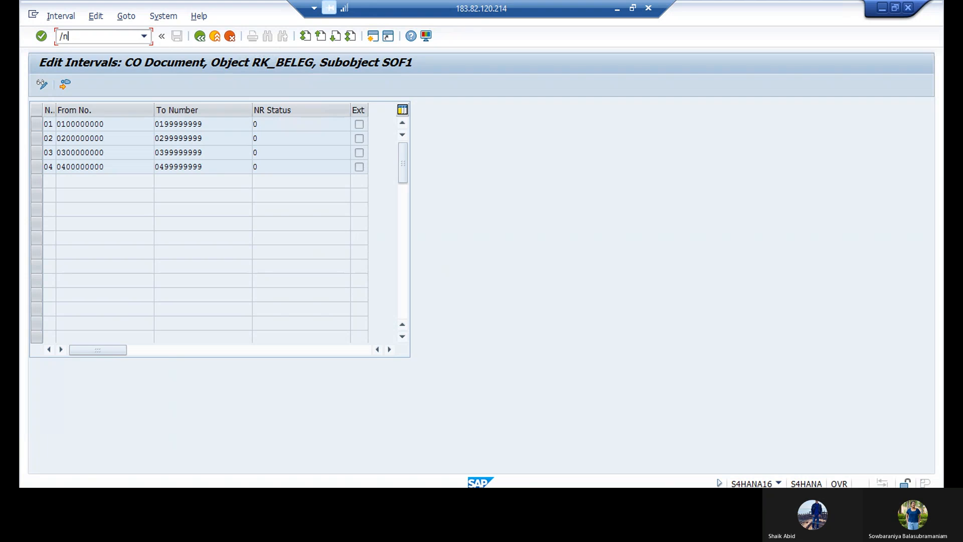
text(spro)
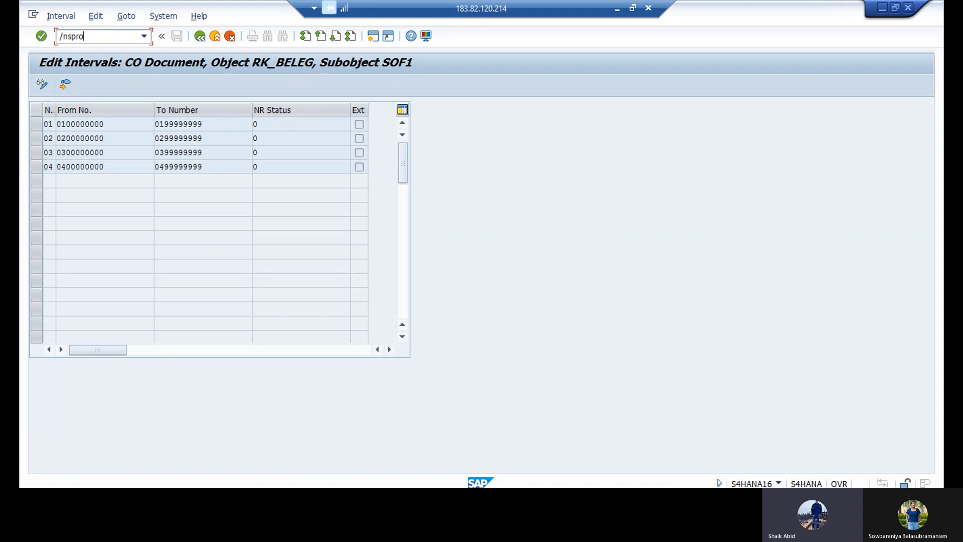
key(Return)
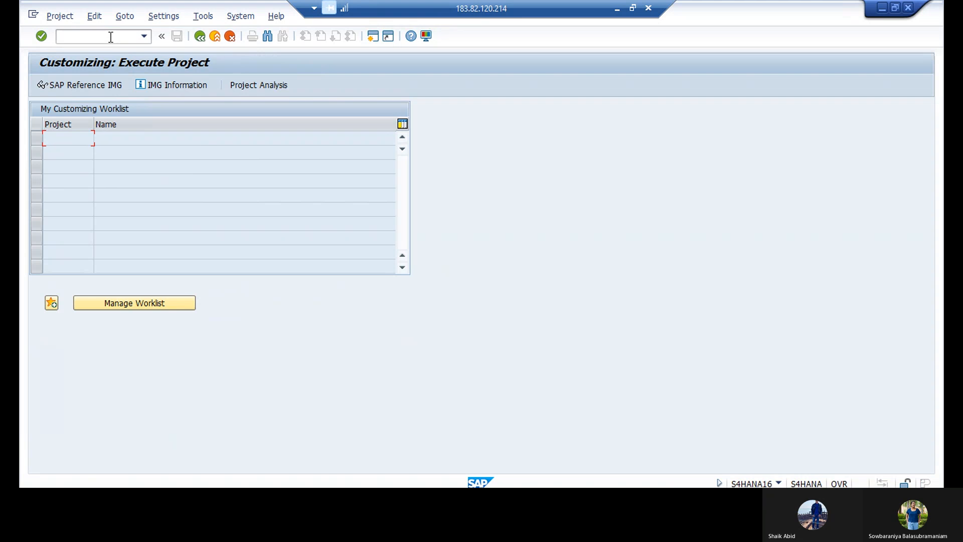
click(71, 88)
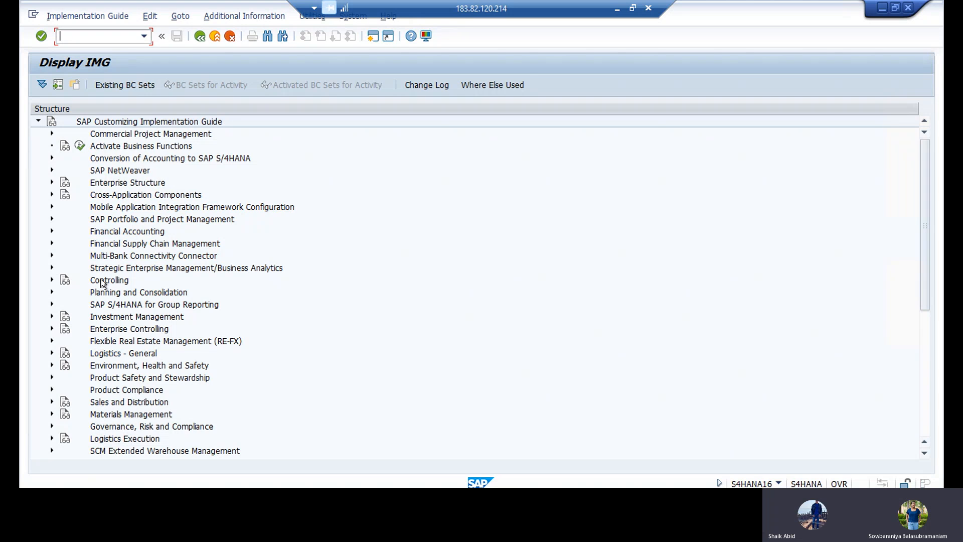
Step: Open the Define Ledger for CO Version activity under Controlling, General Controlling, Organization
click(52, 280)
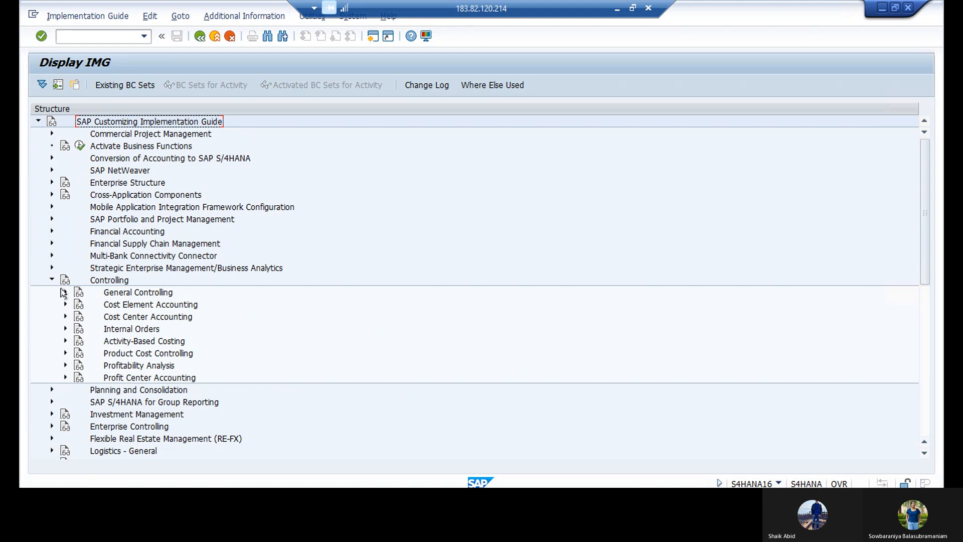
click(65, 293)
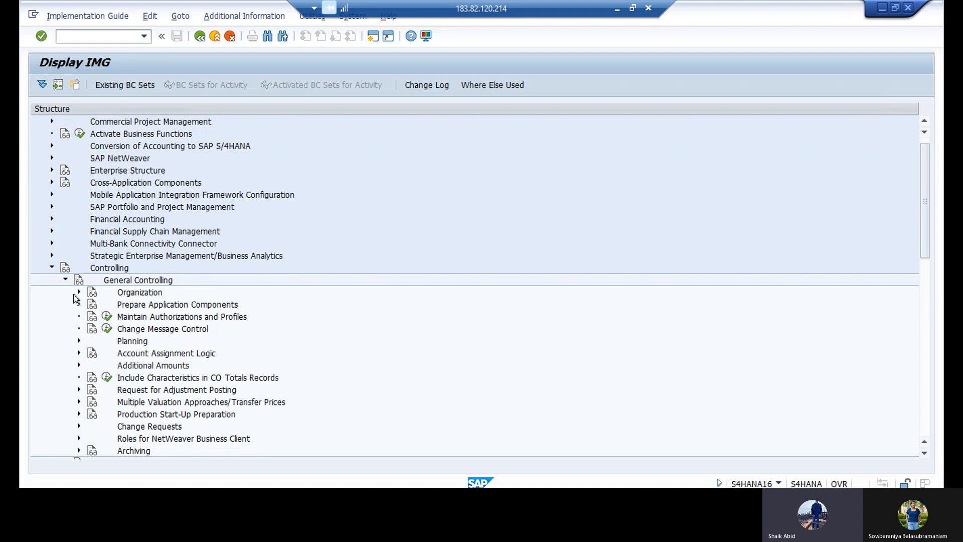
click(79, 292)
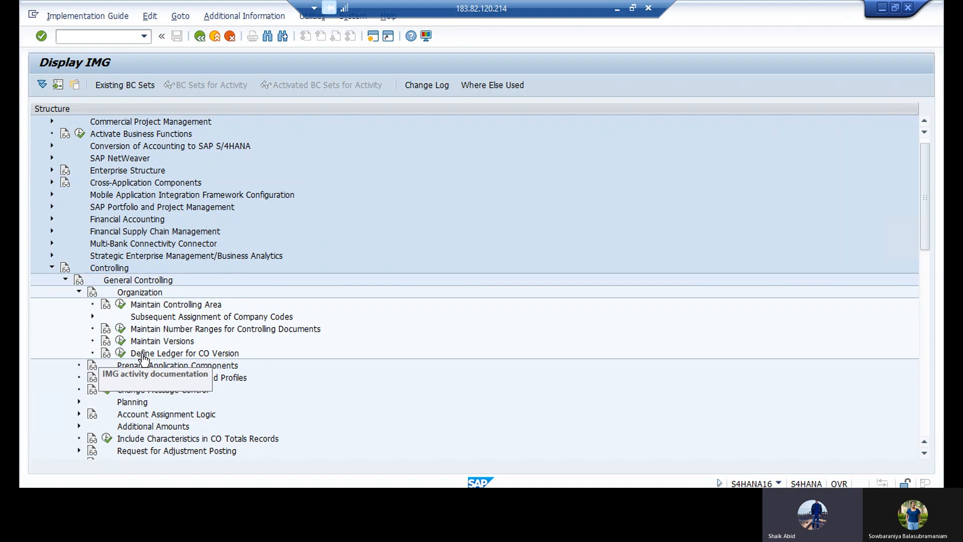
click(120, 354)
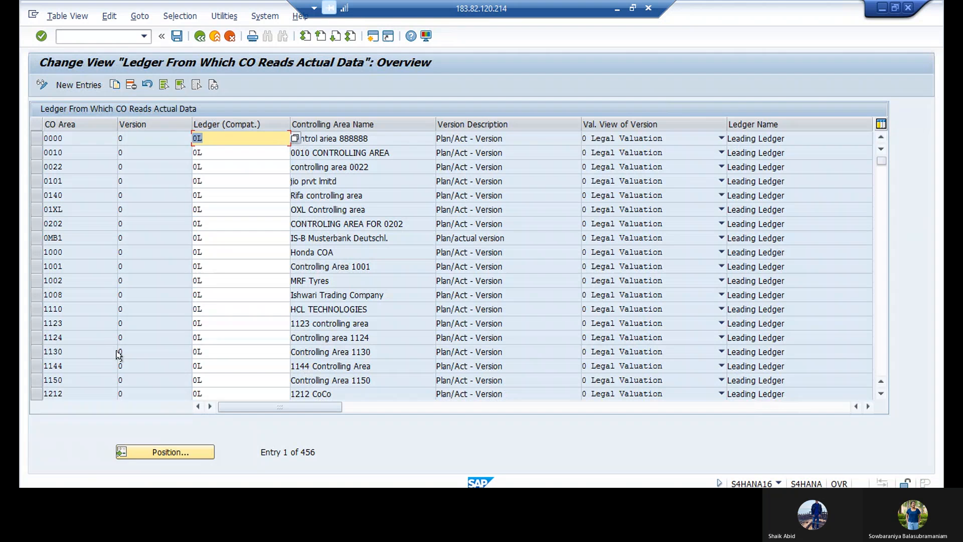
Step: Create a new ledger assignment entry for CO area SOF1 with version 0, Plan/Act - Version
click(75, 85)
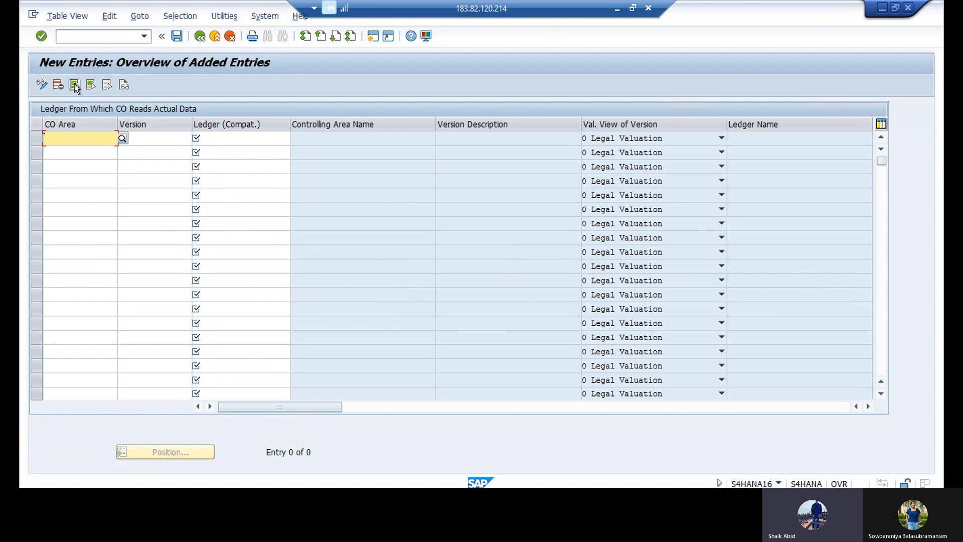
text(So)
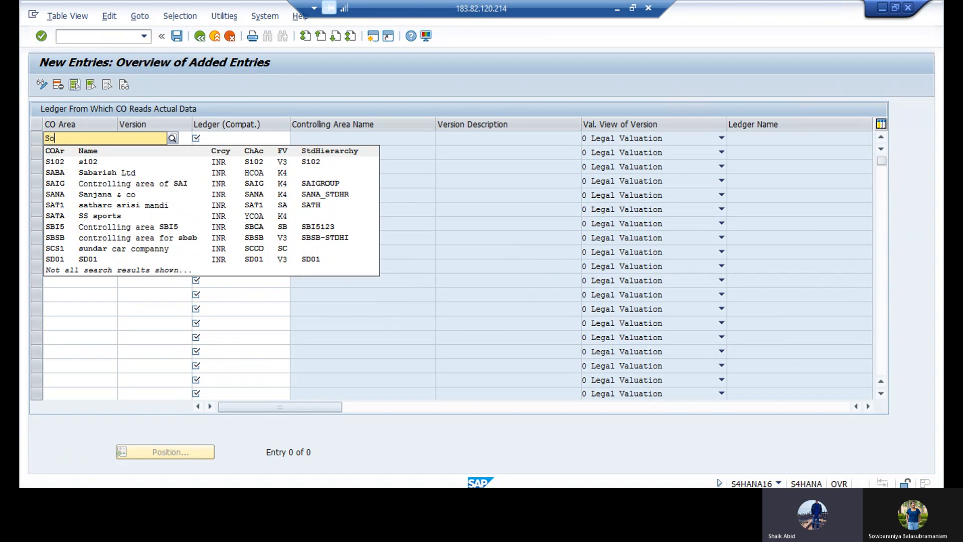
text(f)
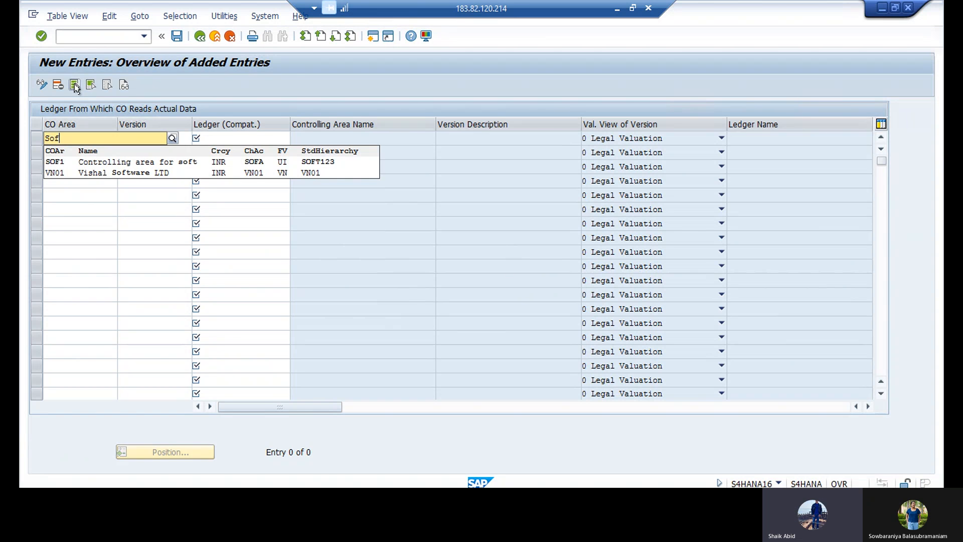
click(61, 164)
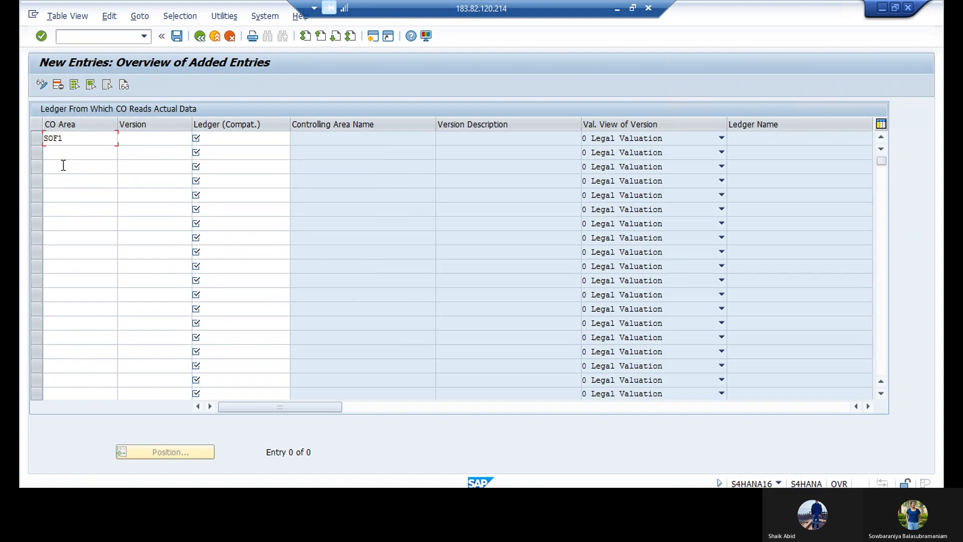
click(143, 136)
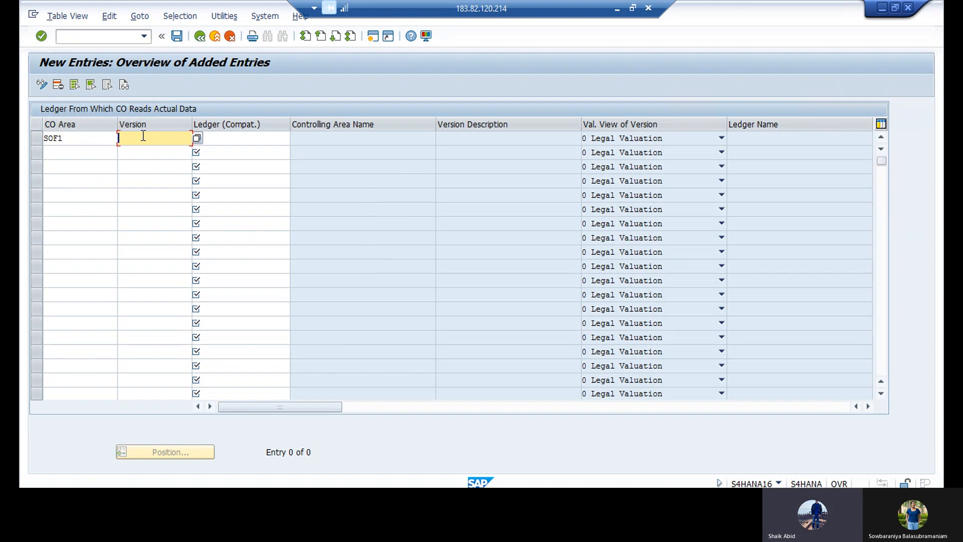
click(197, 138)
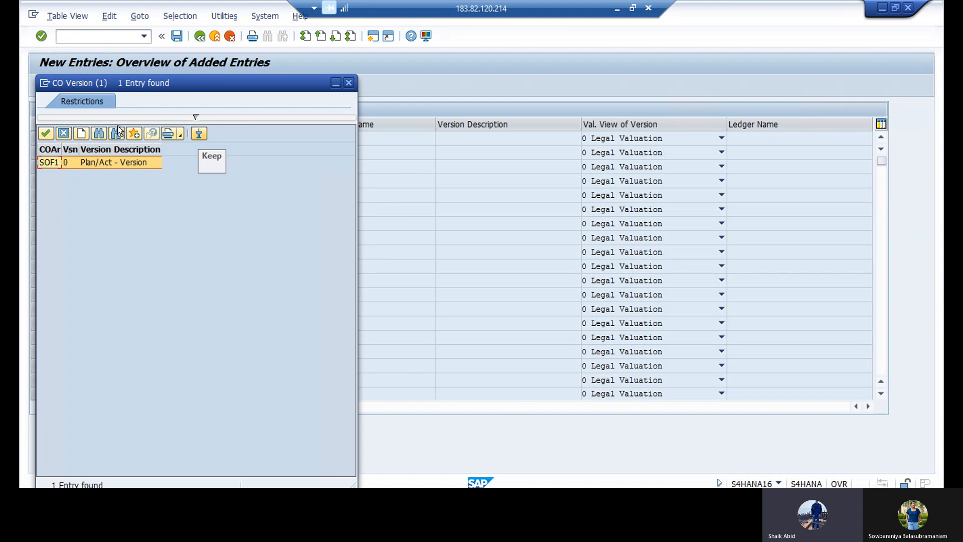
double_click(108, 163)
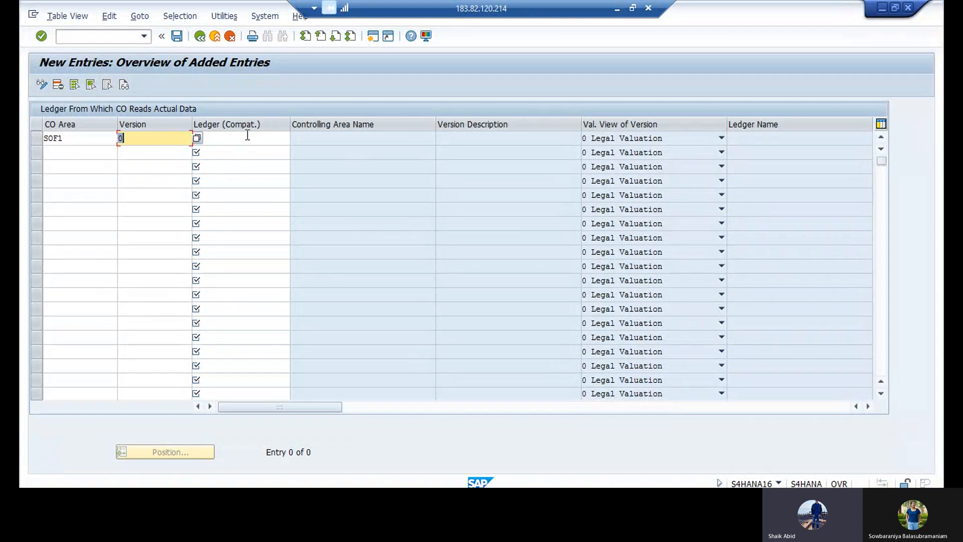
Step: Assign leading ledger 0L to the new SOF1 entry and validate the row
click(230, 138)
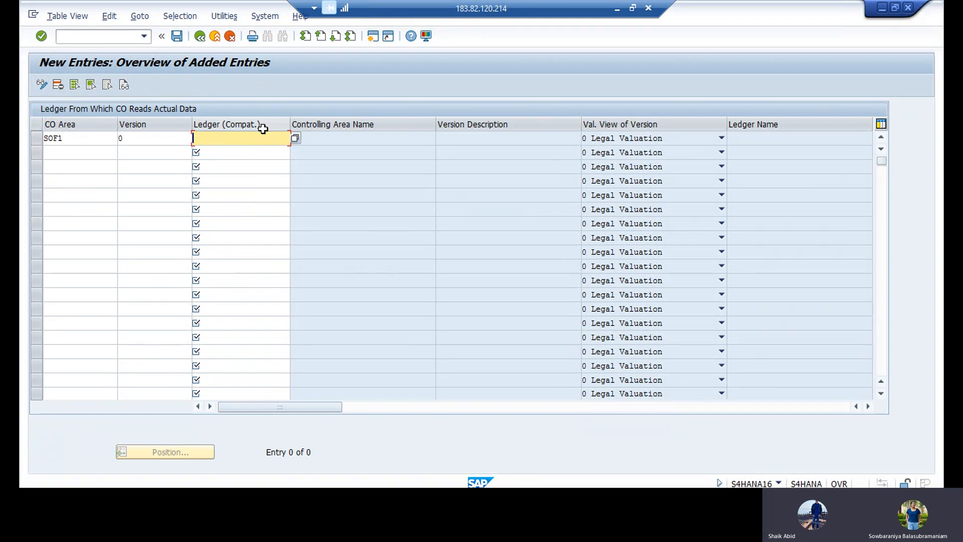
click(296, 138)
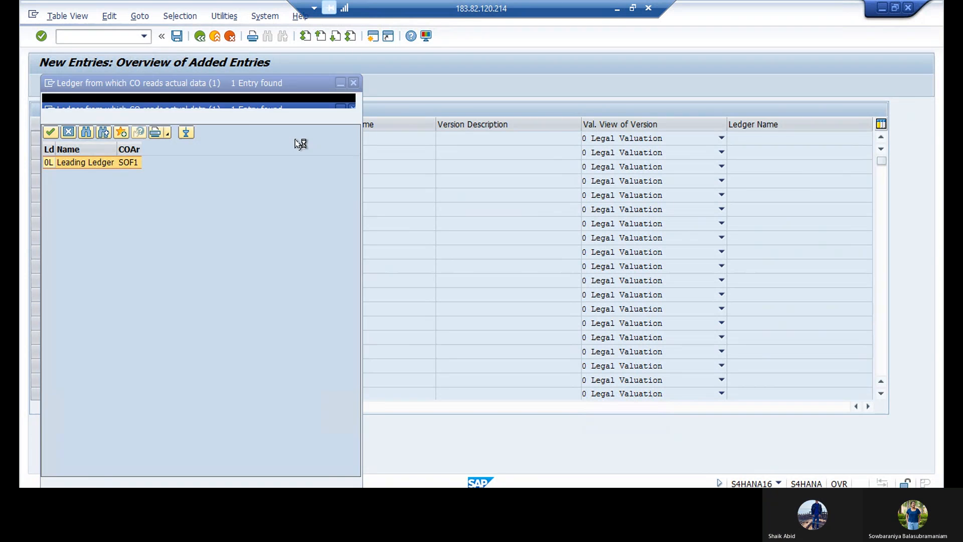
double_click(59, 164)
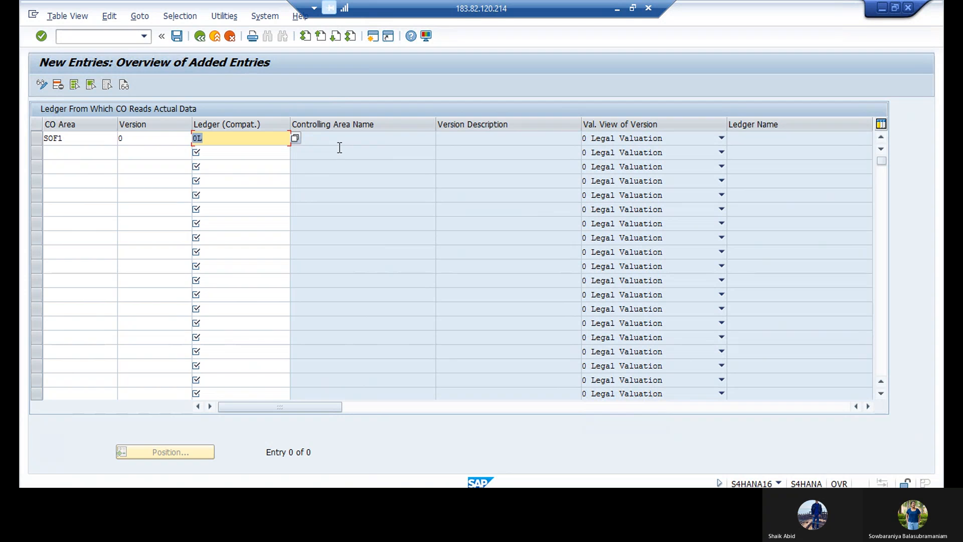
key(Return)
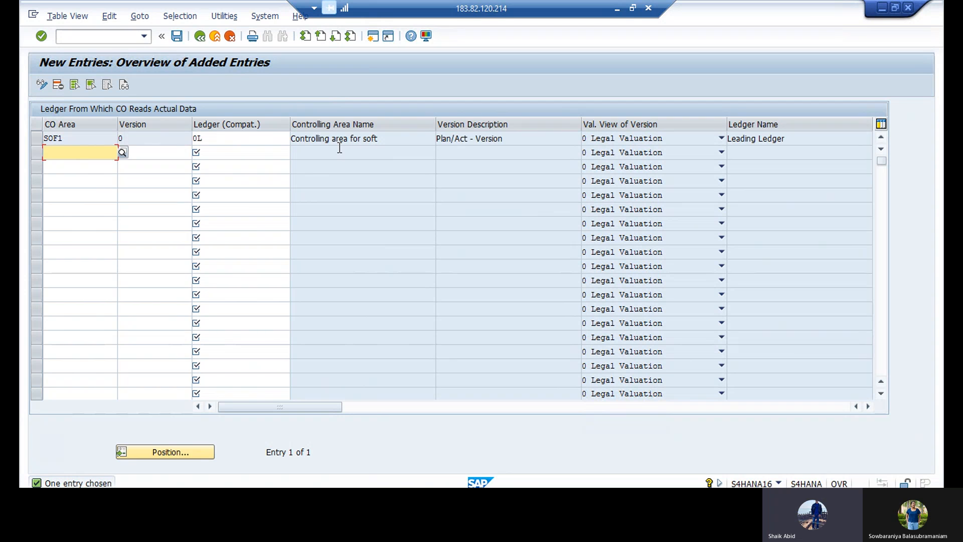
Step: Save the ledger assignment, acknowledge the document line messages and accept customizing request S4HK902643
click(178, 36)
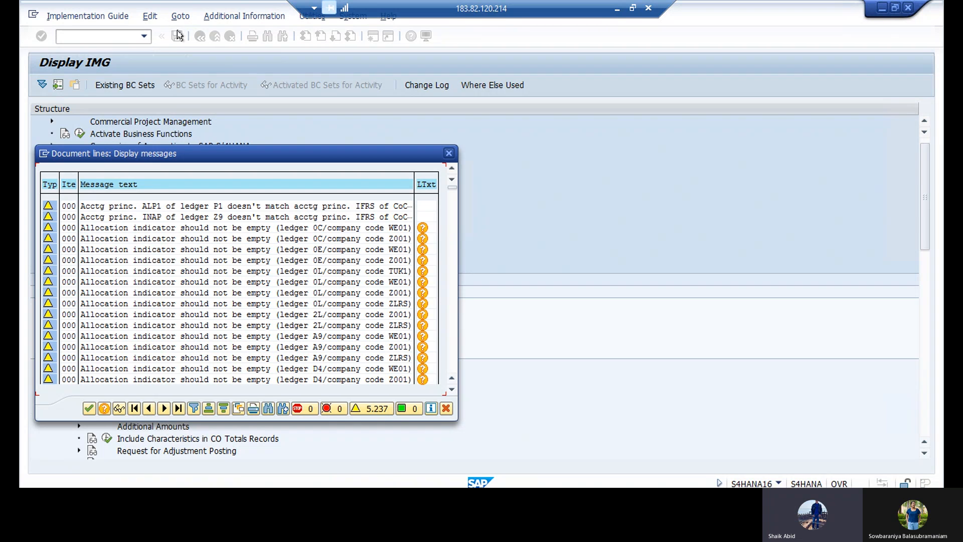
scroll(180, 36, down, 1)
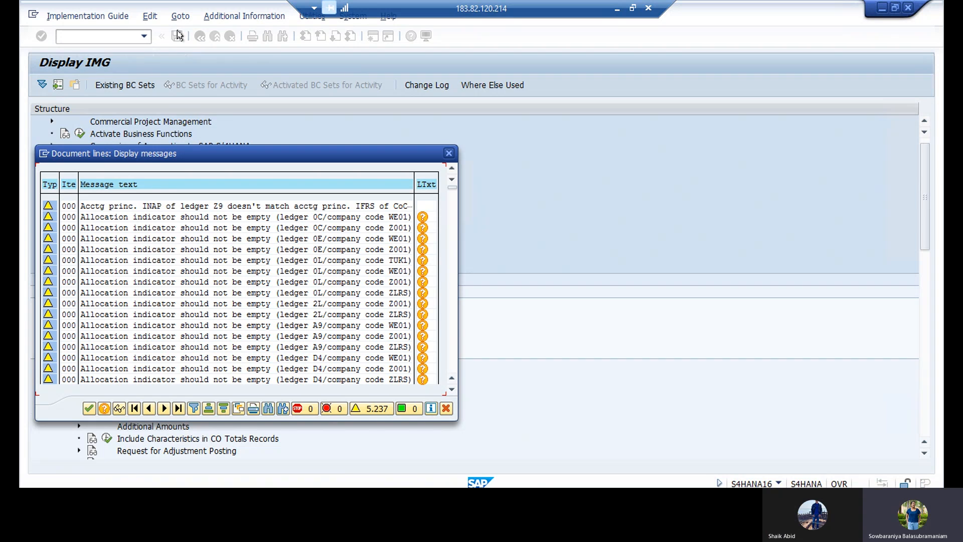
click(89, 409)
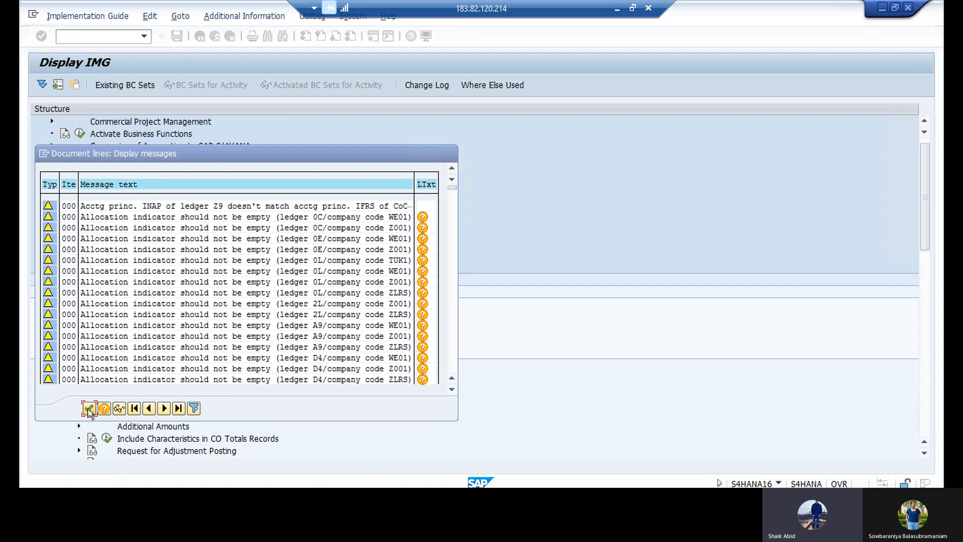
click(216, 232)
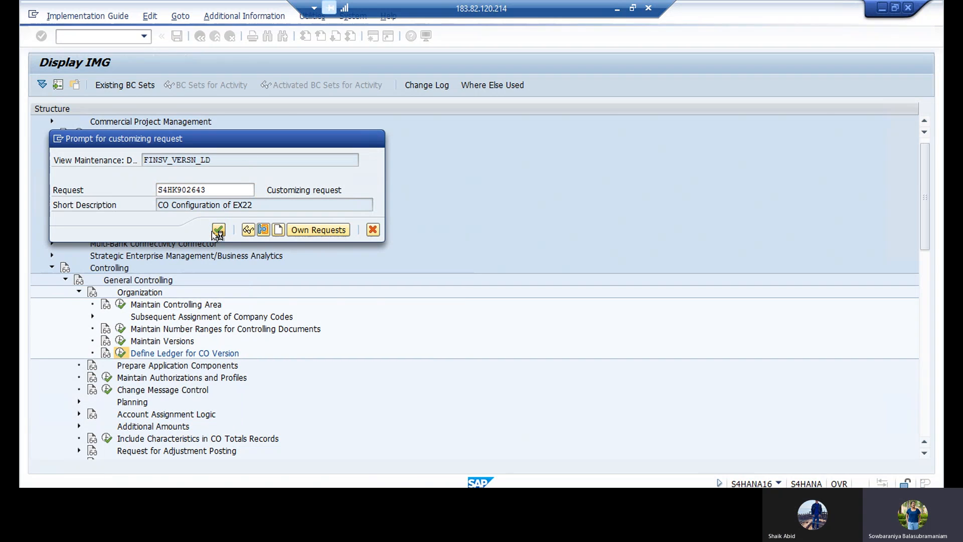